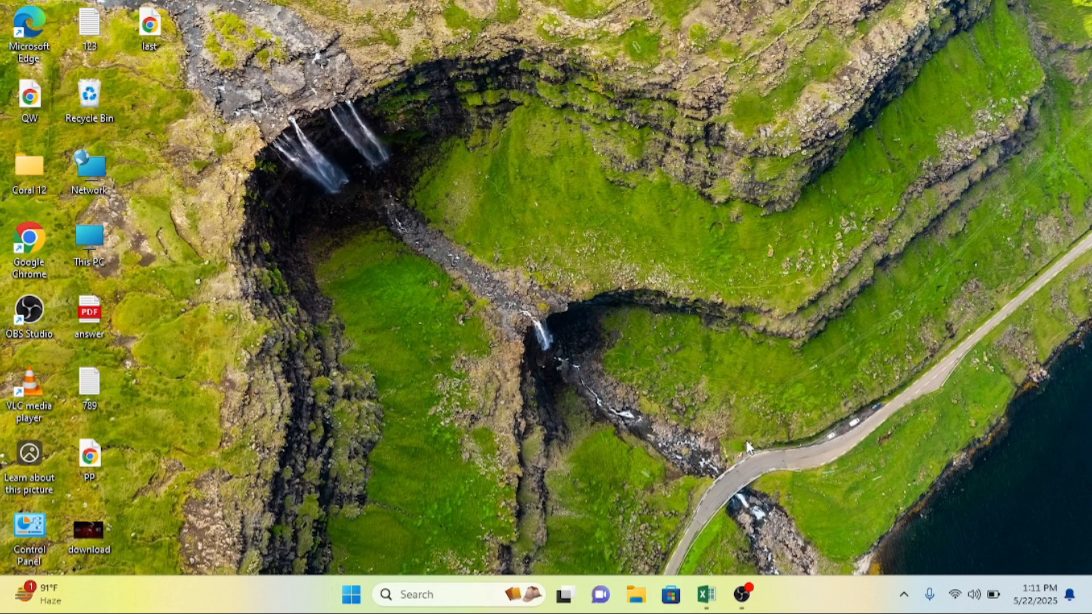
Switch to the Excel workbook with the discount chart and look over its headings, product names and empty category cells
click(705, 594)
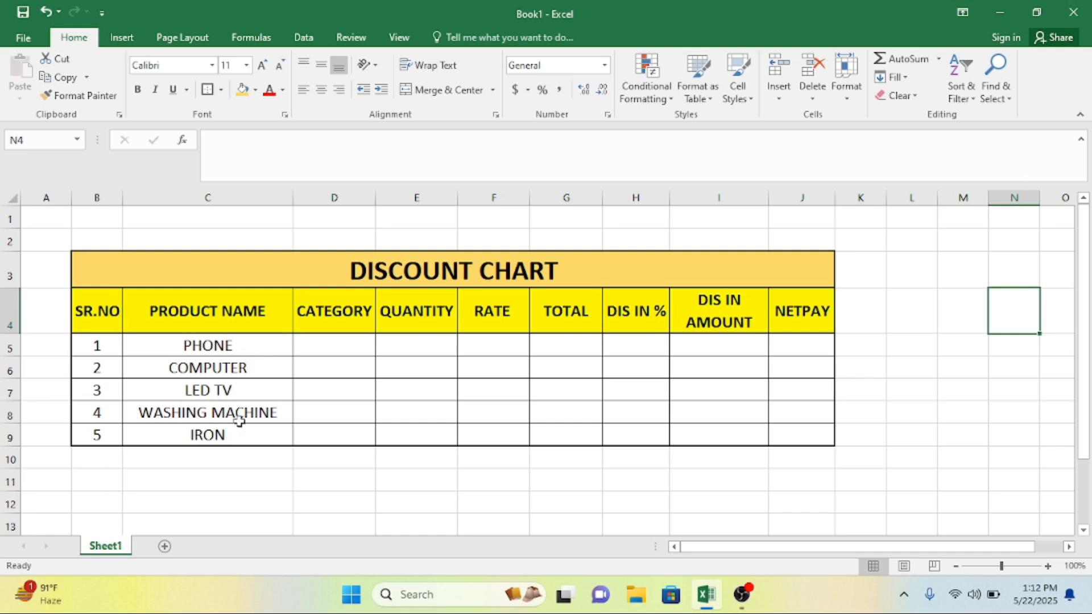
click(386, 279)
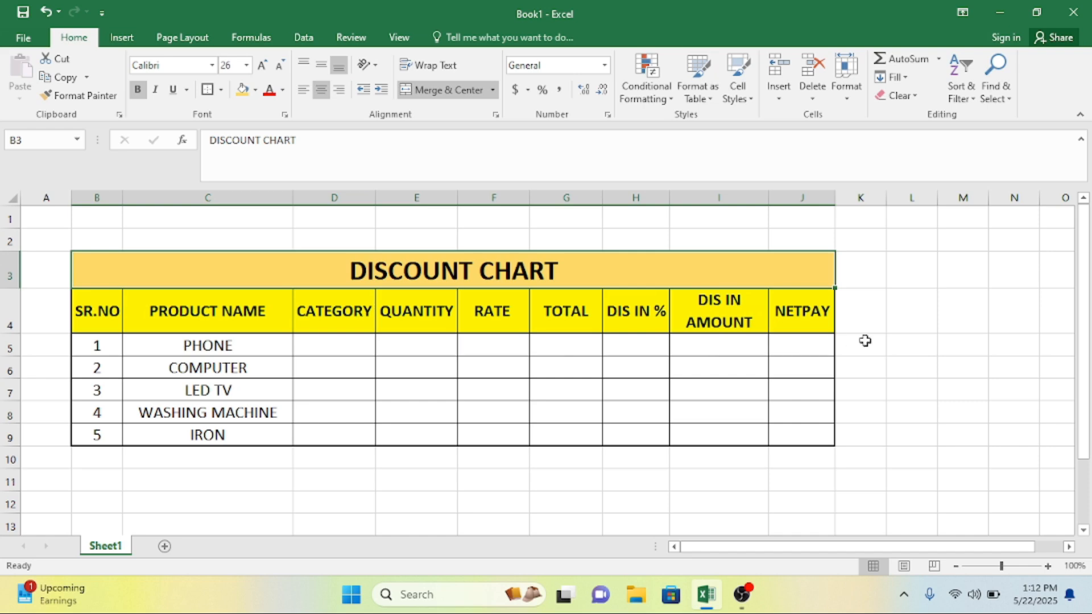
click(796, 350)
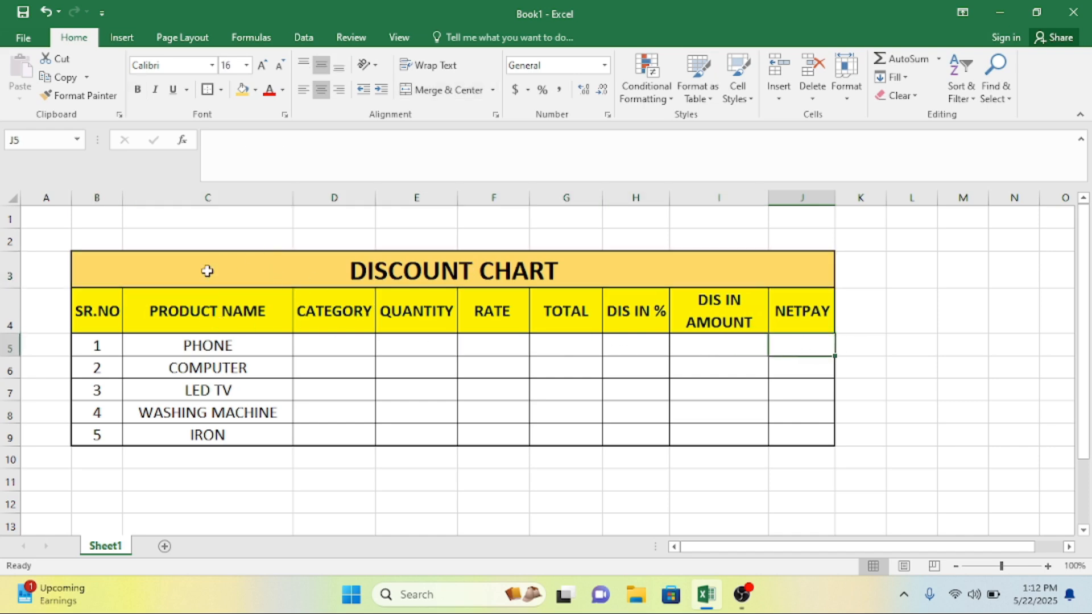
click(188, 358)
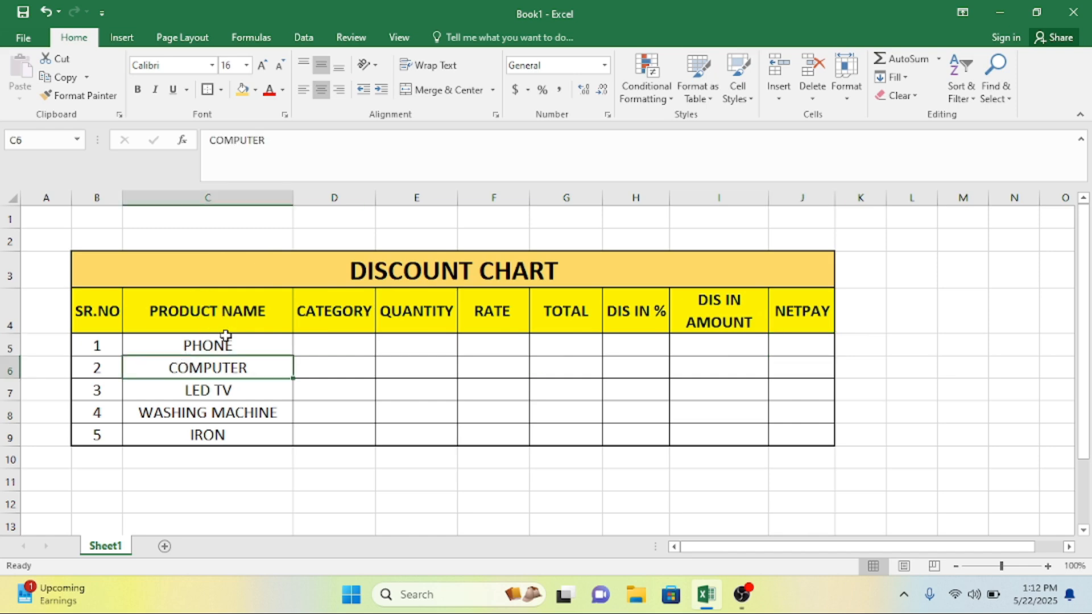
click(286, 343)
click(238, 368)
click(234, 390)
drag(313, 346, 313, 442)
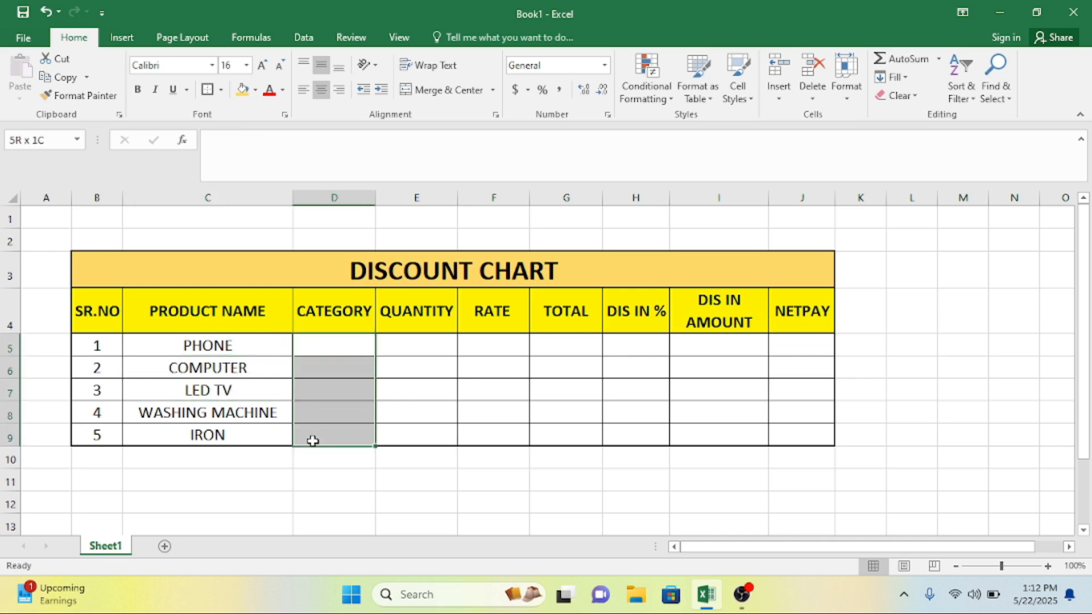
Enter ELECTROICS as the category for PHONE in cell D5
click(317, 345)
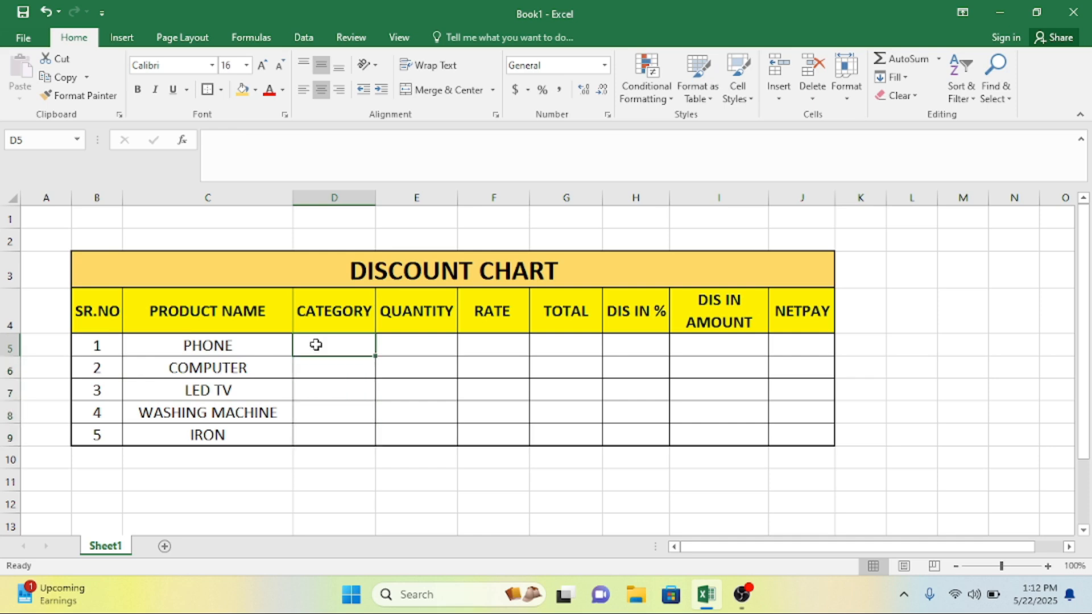
text(ELEC)
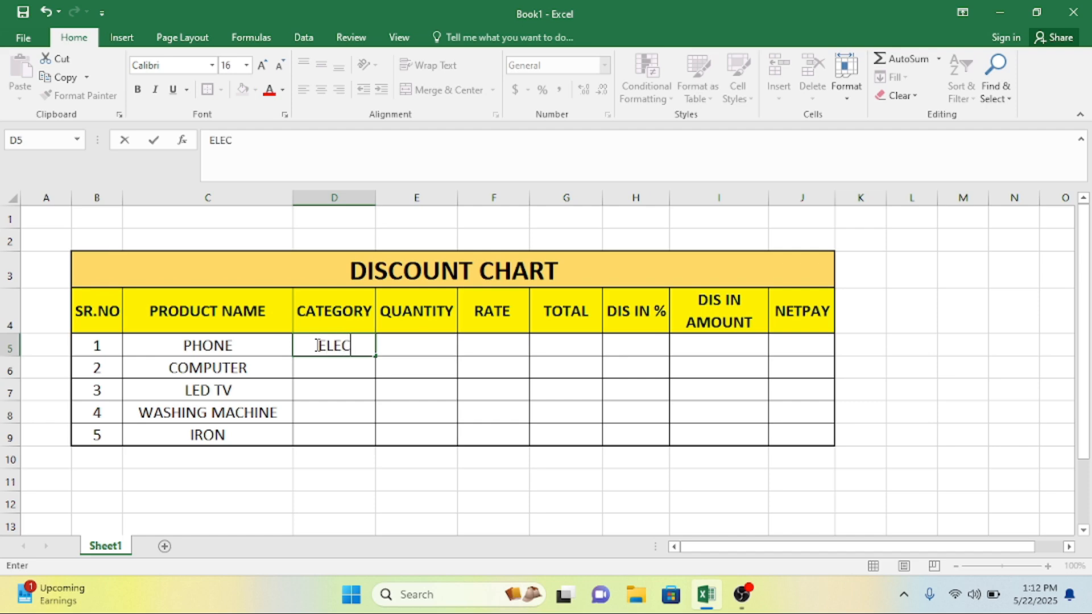
text(TROB)
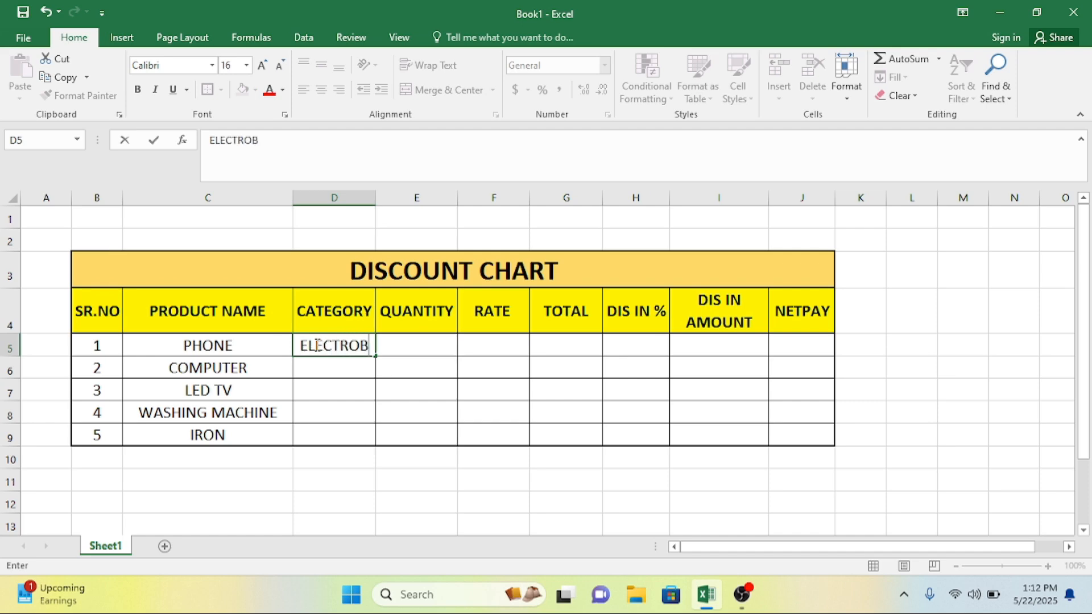
key(BackSpace)
text(ICS)
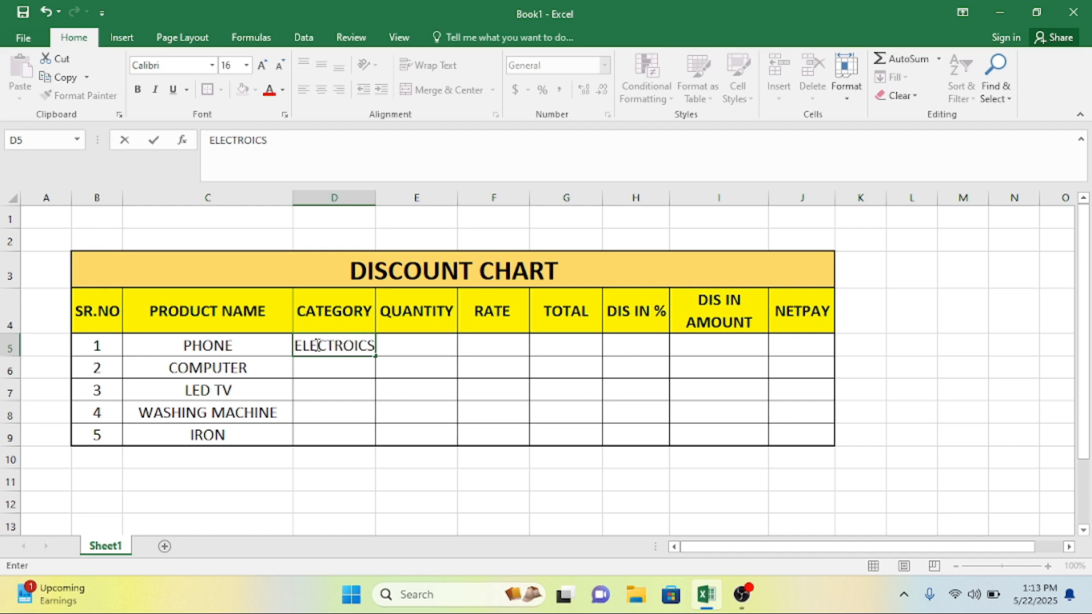
key(Return)
Widen the CATEGORY column to fit its text and fill the phone's category down to the IRON row
click(315, 346)
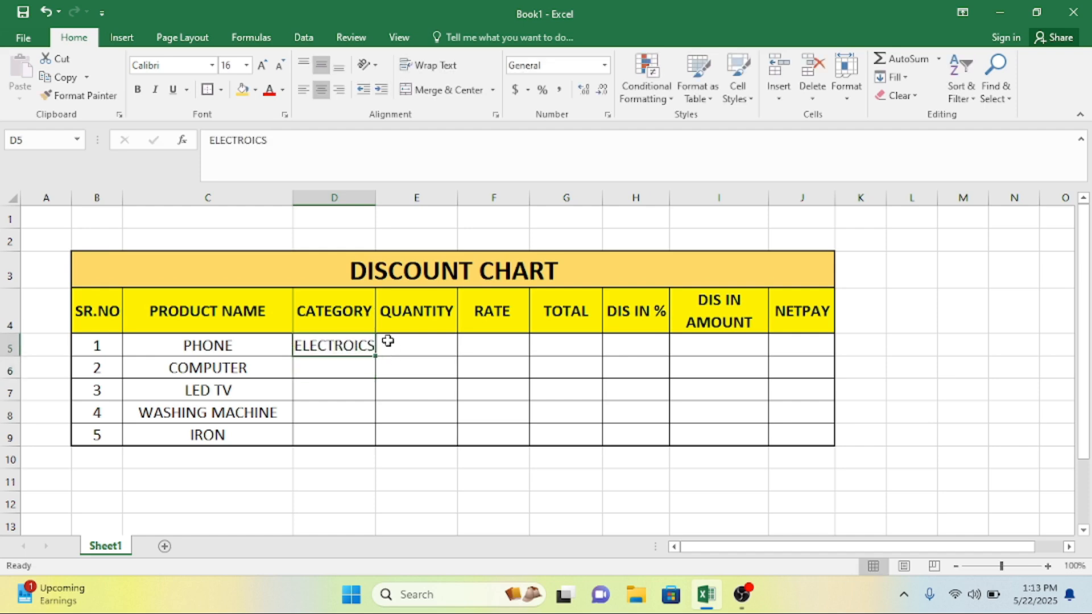
drag(382, 200, 396, 200)
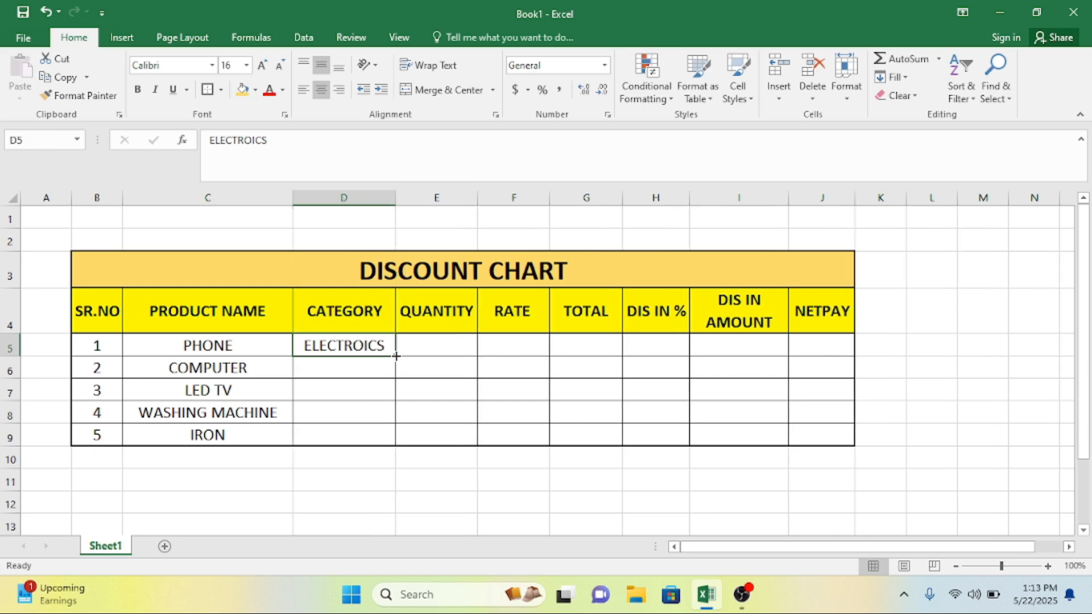
drag(396, 359, 390, 438)
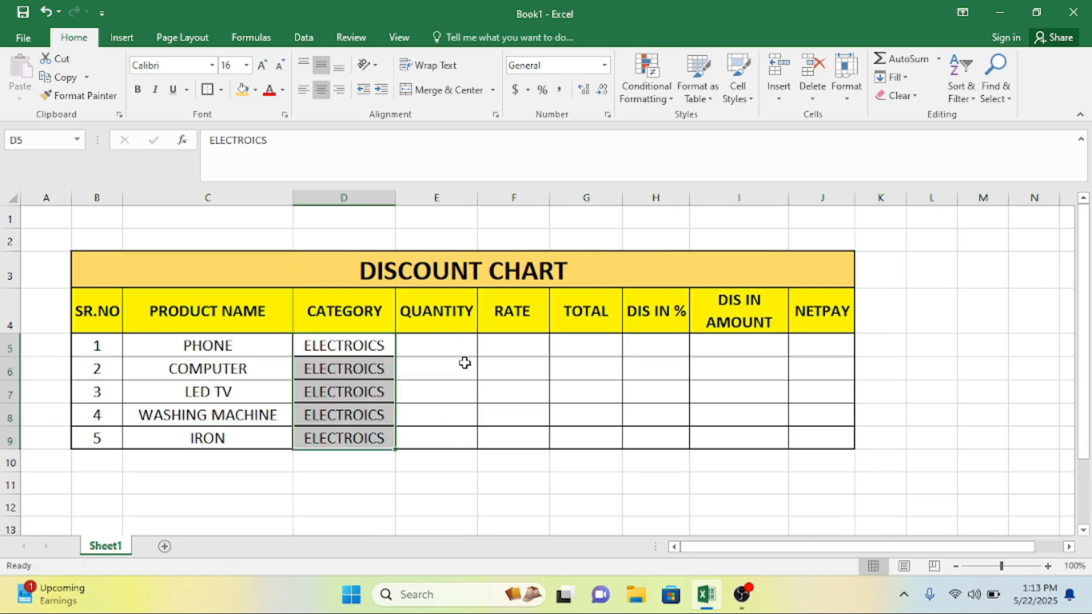
click(463, 363)
Apply all borders and thick outside borders to the chart's data rows, B5:J9
drag(96, 339, 800, 438)
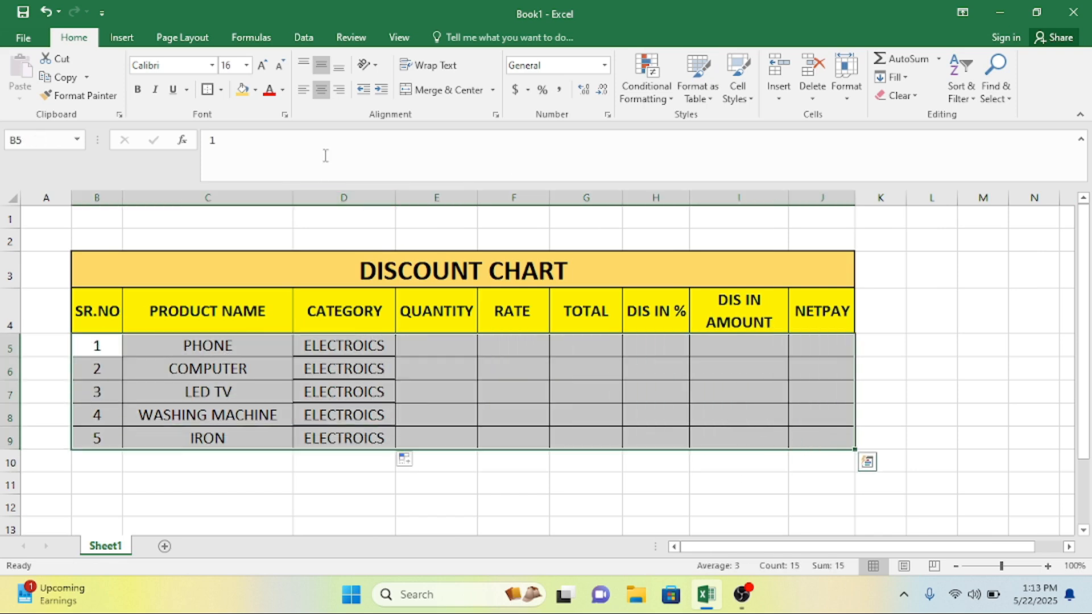
click(221, 89)
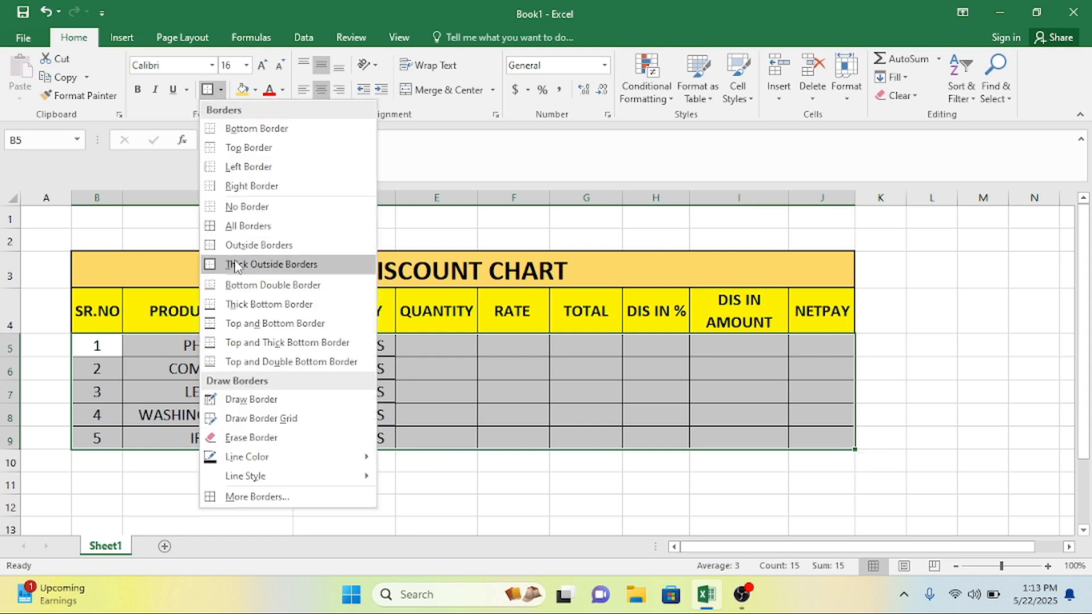
click(250, 236)
click(220, 90)
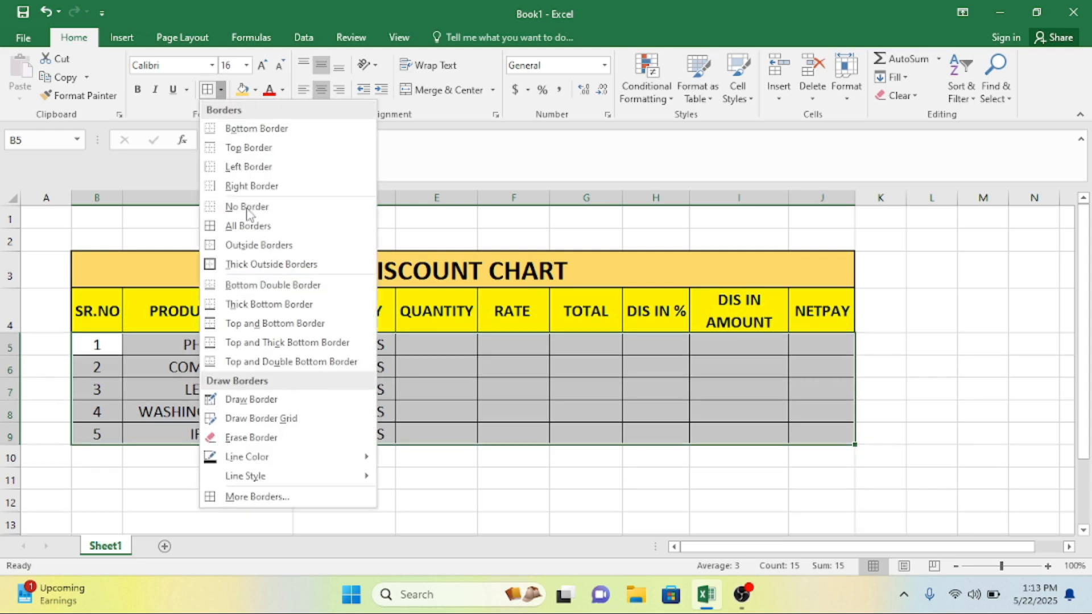
click(251, 265)
click(362, 364)
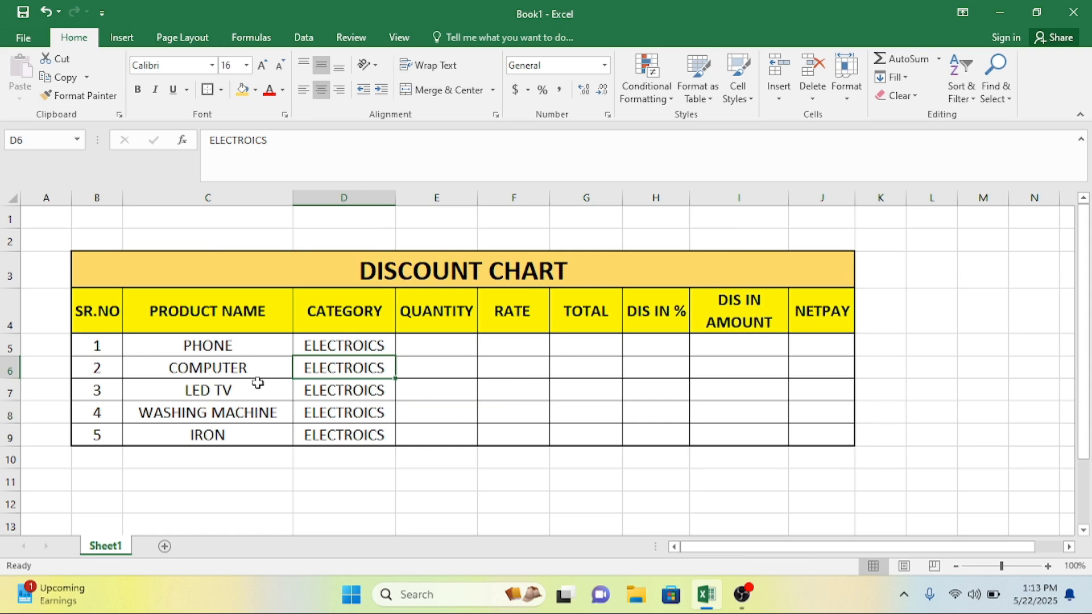
click(344, 387)
Fill in the QUANTITY column from PHONE to IRON with 2, 4, 5, 6 and 12
click(415, 364)
click(422, 327)
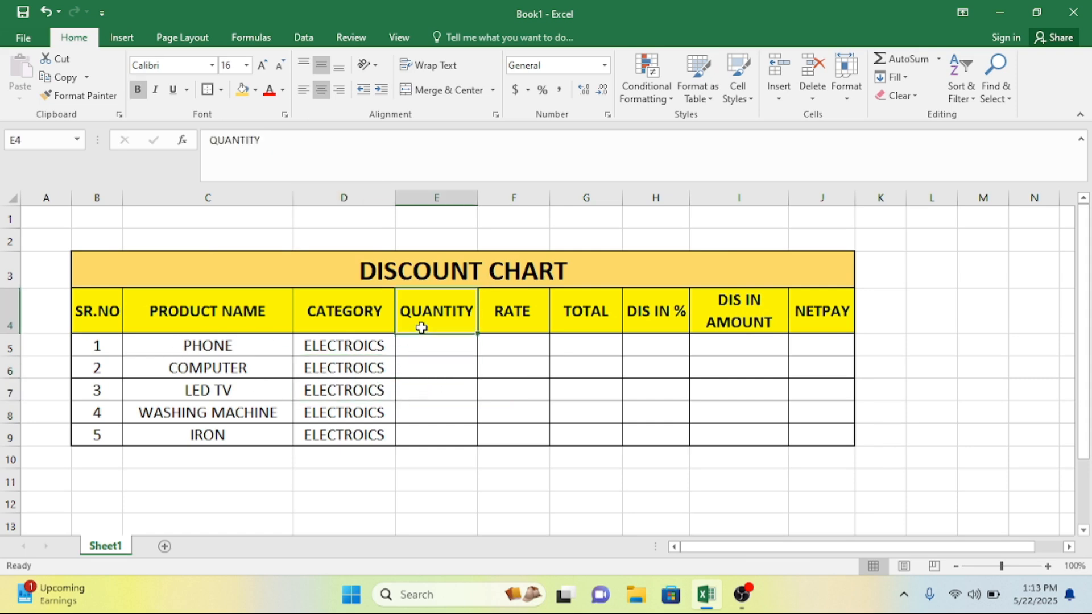
click(422, 352)
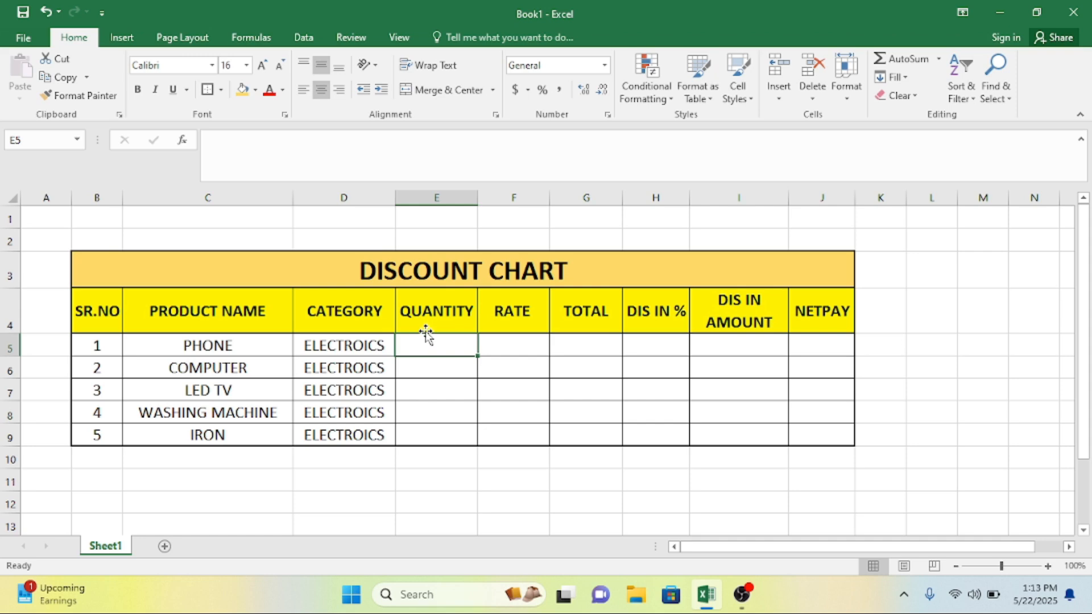
text(2)
key(Return)
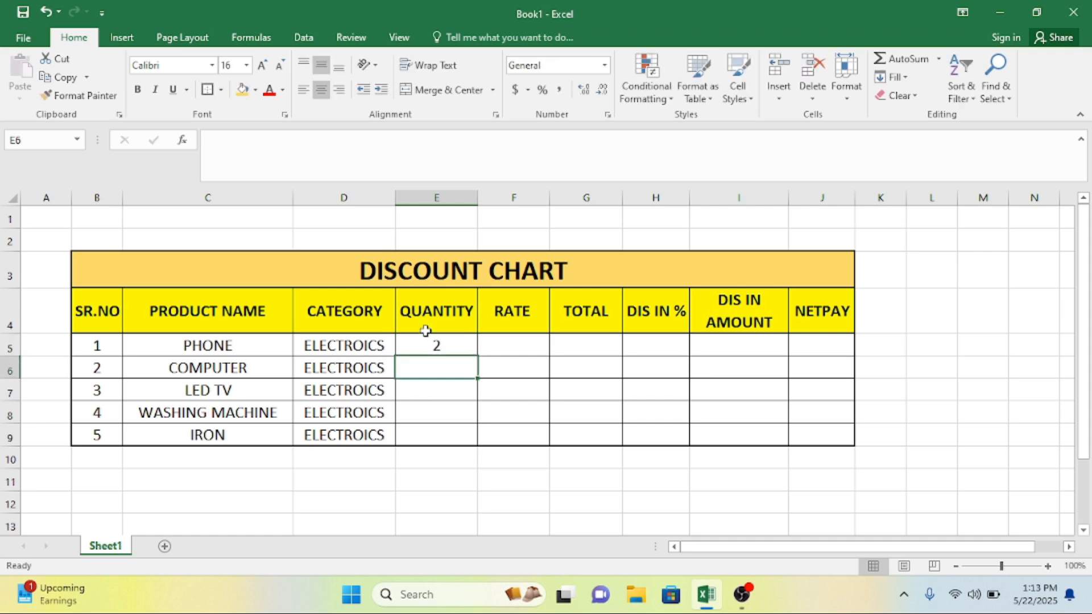
key(Return)
key(Up)
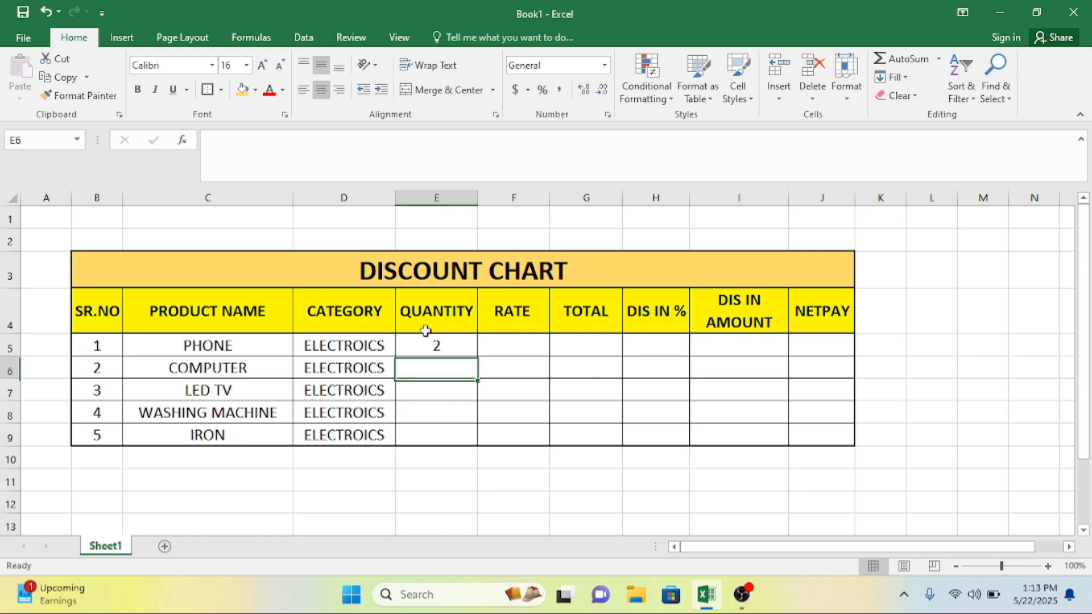
text(4)
key(Return)
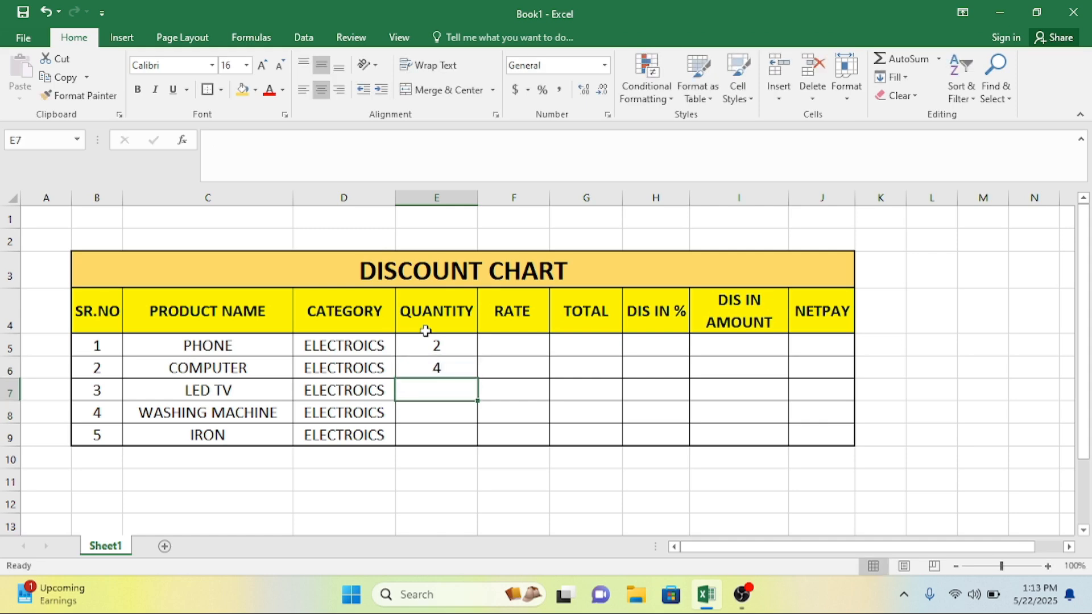
text(5)
key(Return)
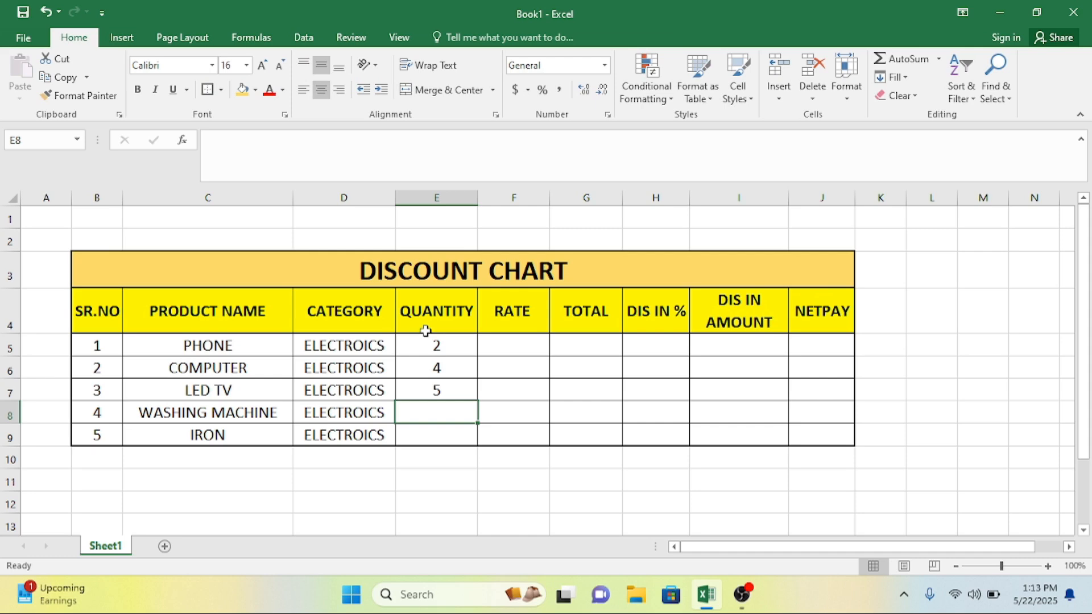
text(6)
key(Return)
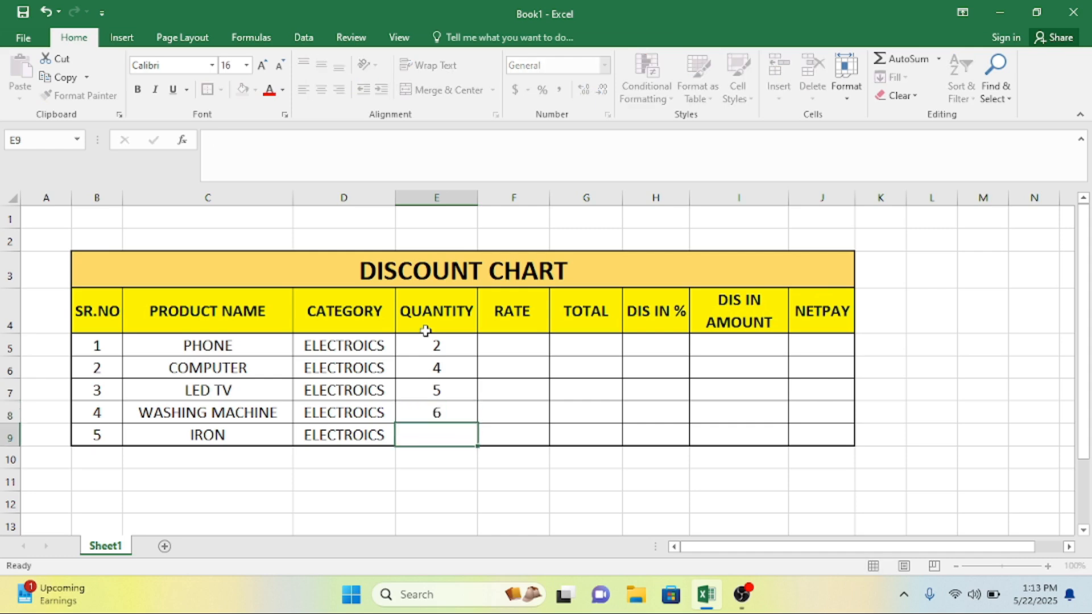
text(12)
key(Tab)
Fill in the RATE column from PHONE to IRON with 15000, 10000, 12000, 13000 and 550
key(Up)
key(Up)
key(Up)
key(Up)
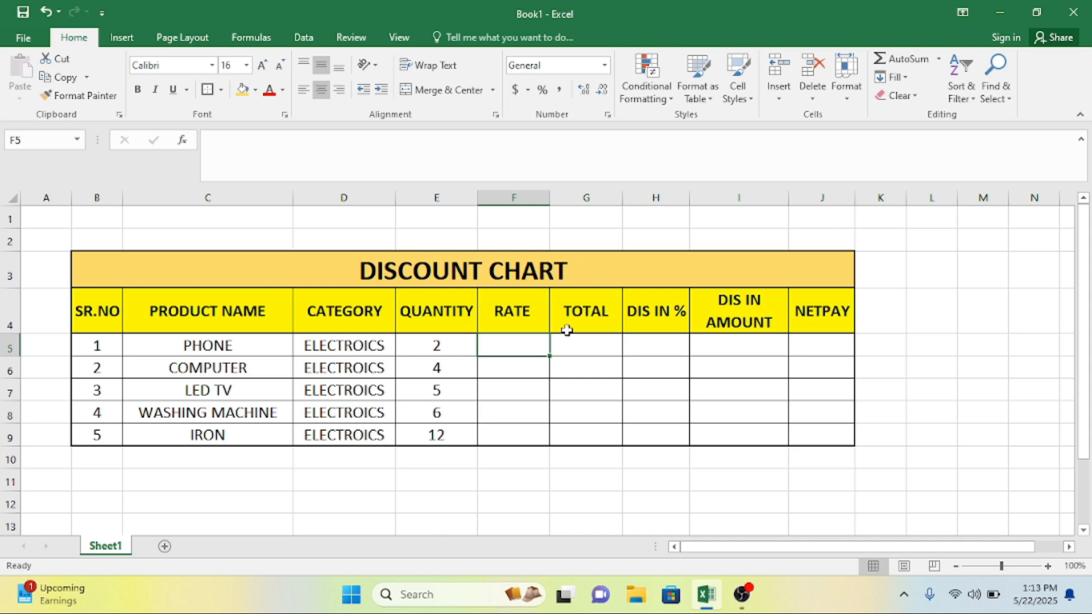
text(15000)
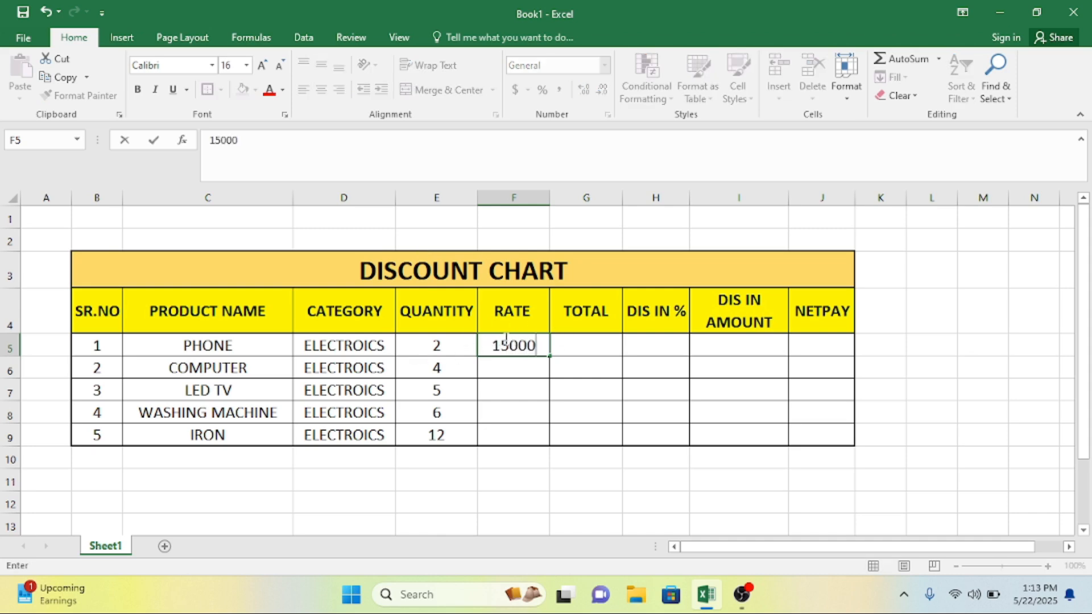
key(Return)
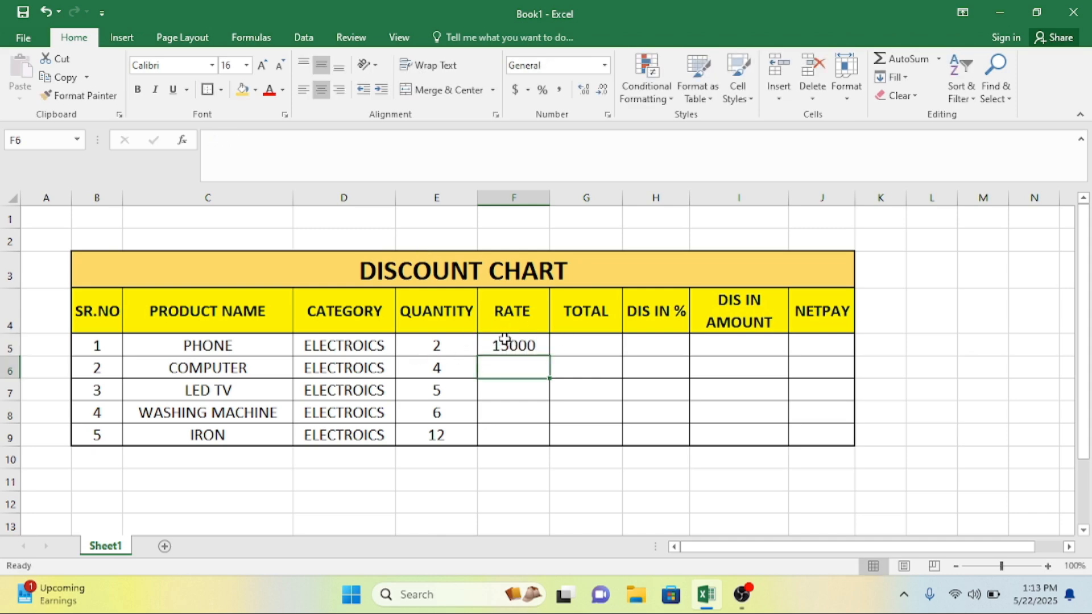
text(10000)
key(Return)
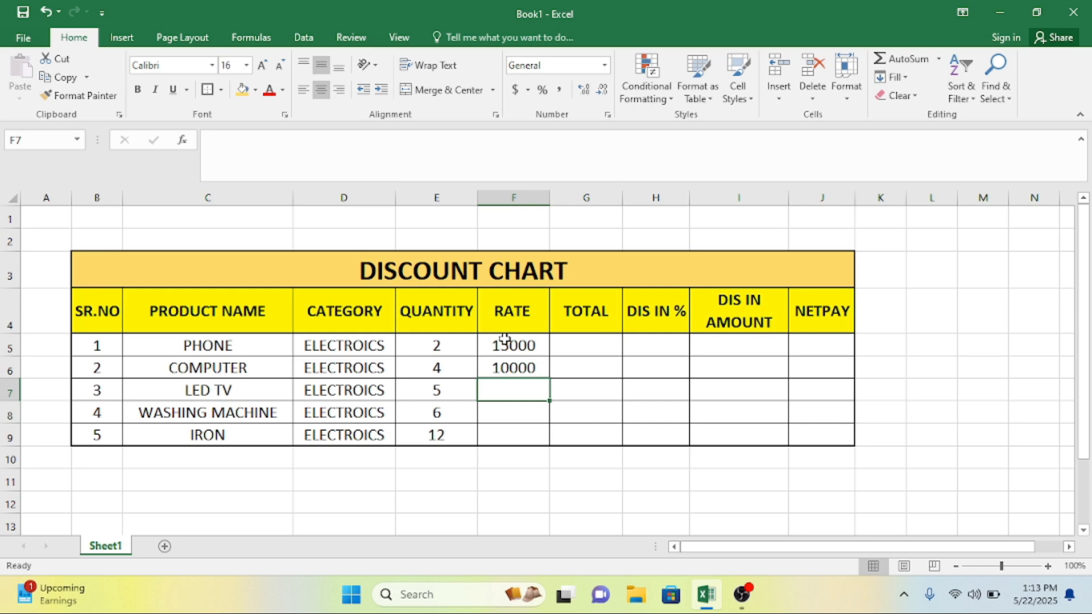
text(12000)
key(Return)
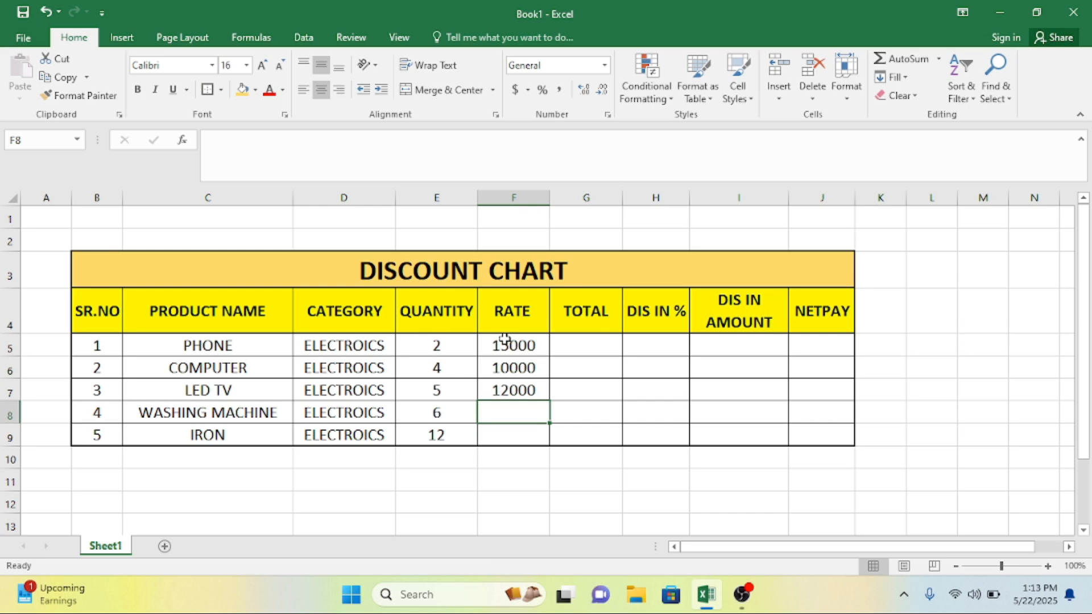
text(13000)
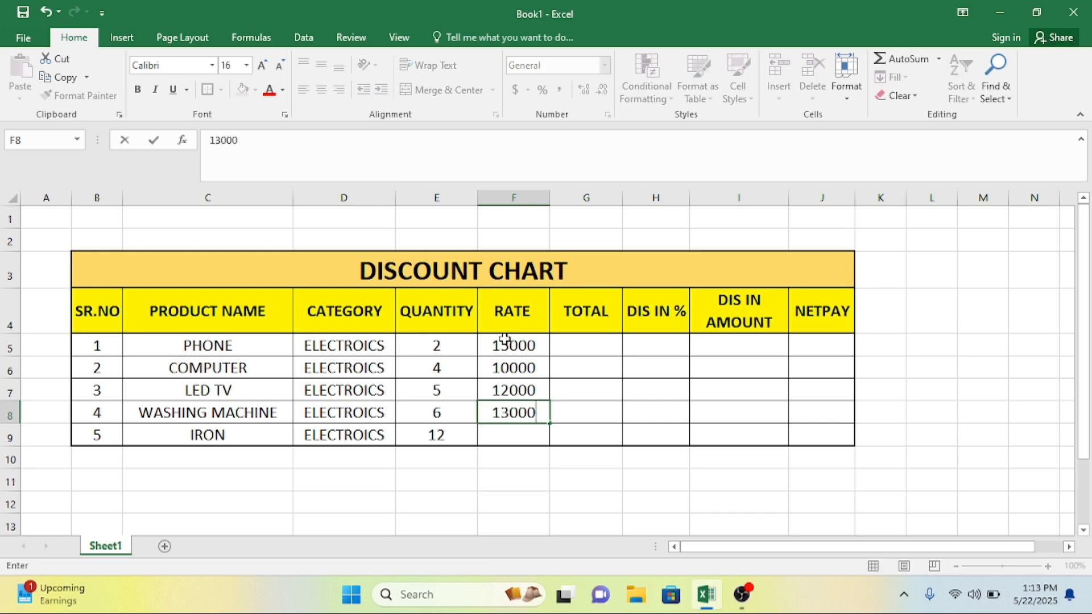
key(Return)
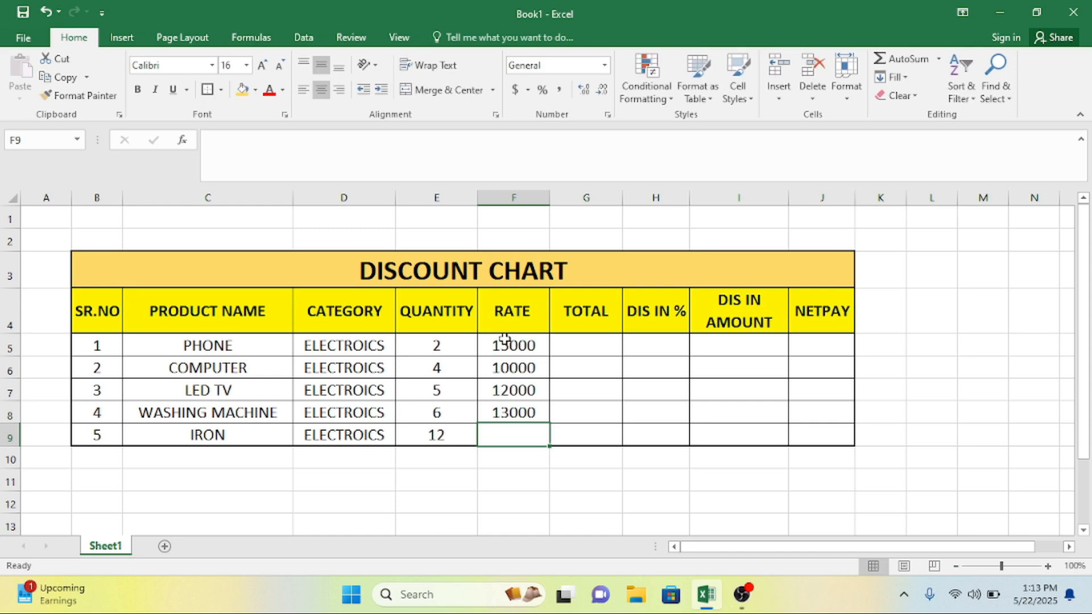
text(550)
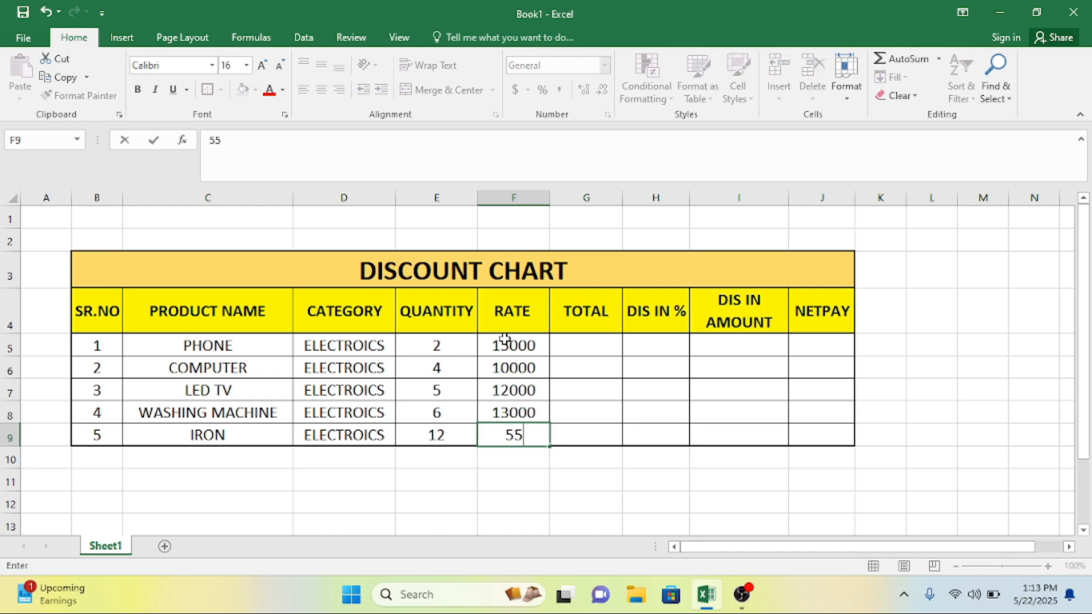
key(Return)
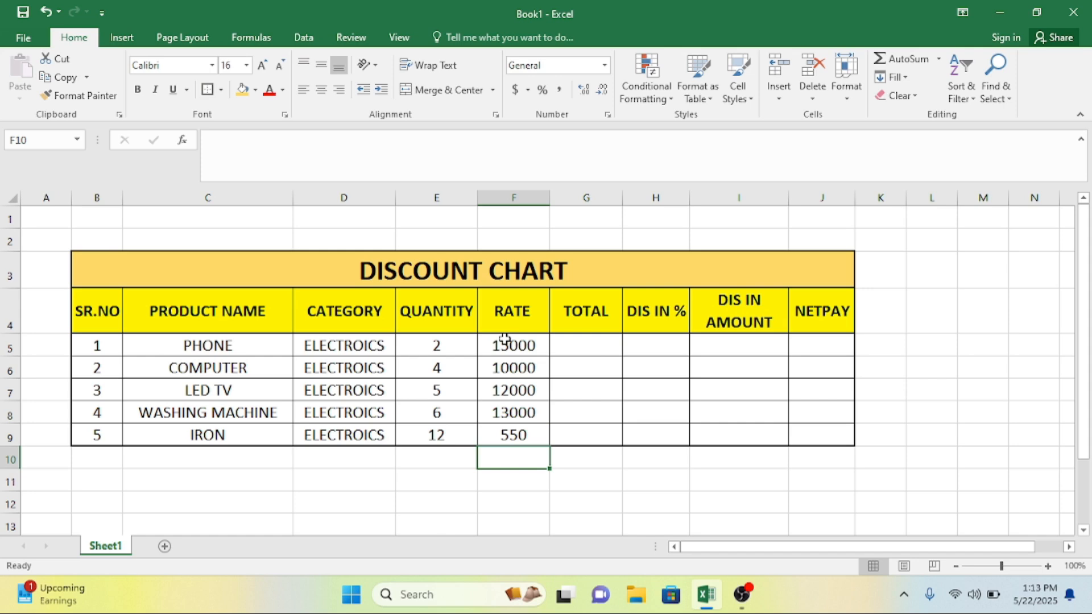
Review the entered quantities and rates, focusing on the PHONE row's quantity, rate and total cells
click(515, 386)
drag(150, 340, 506, 429)
drag(441, 349, 443, 401)
drag(513, 345, 503, 412)
click(592, 342)
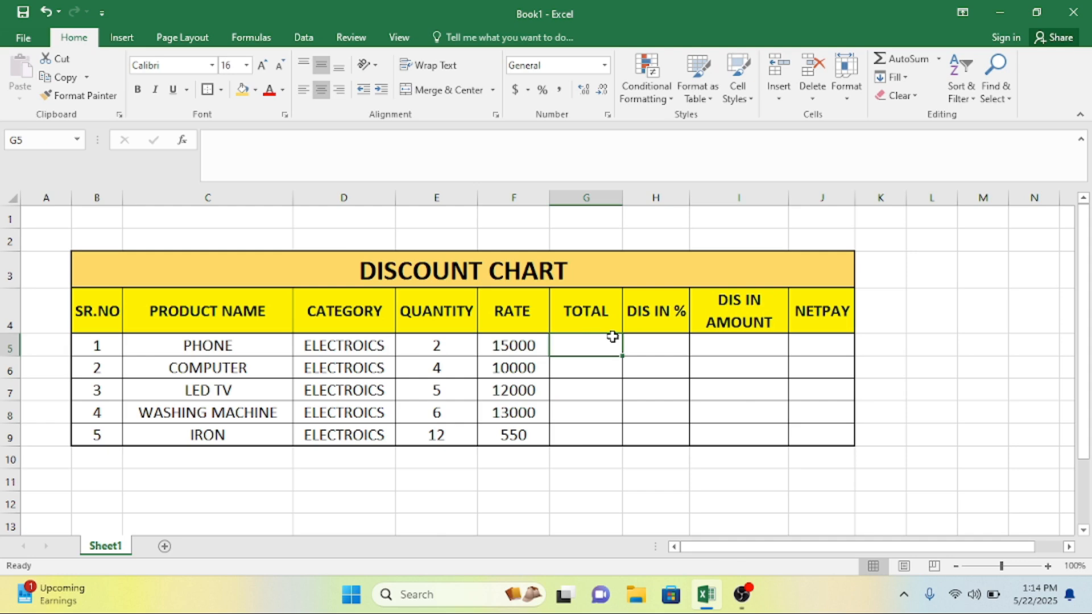
click(518, 348)
click(574, 344)
click(427, 345)
click(518, 344)
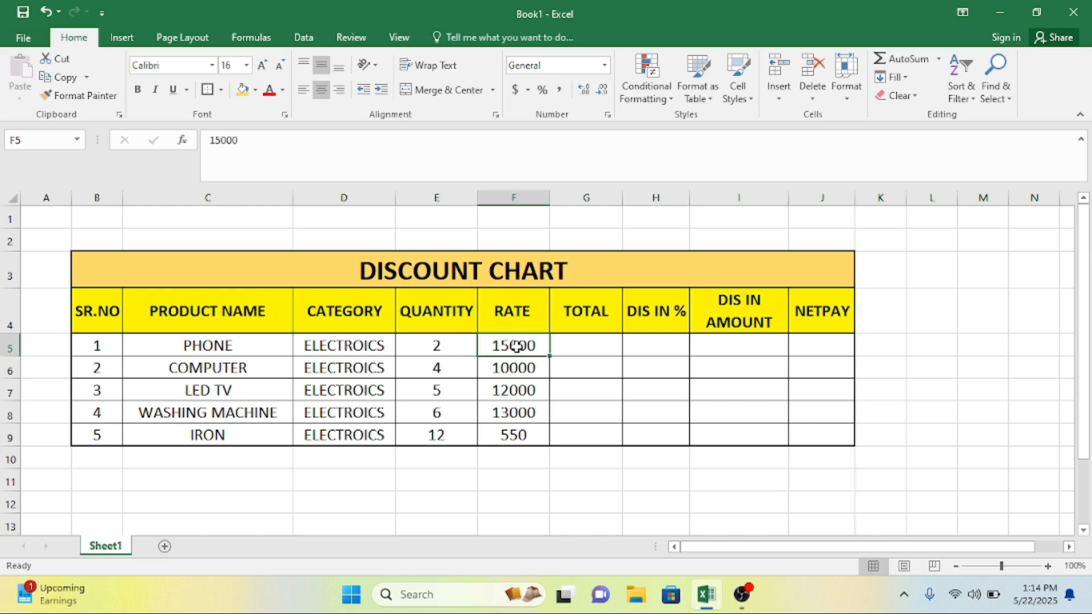
click(439, 347)
click(519, 347)
click(445, 347)
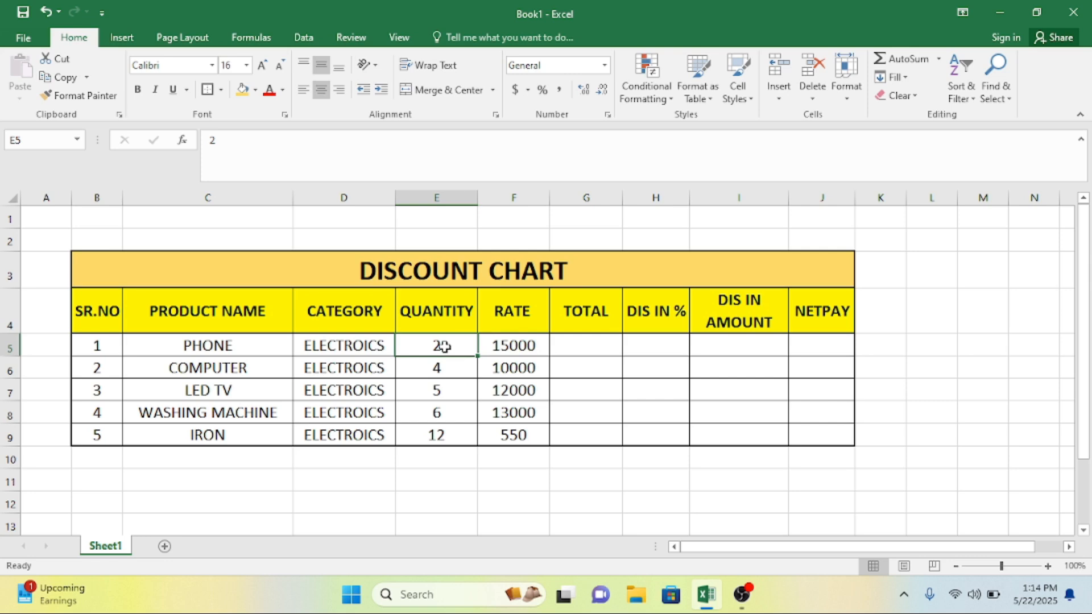
Calculate the PHONE row's TOTAL in G5 by multiplying quantity by rate with =E5*F5
click(545, 344)
click(572, 344)
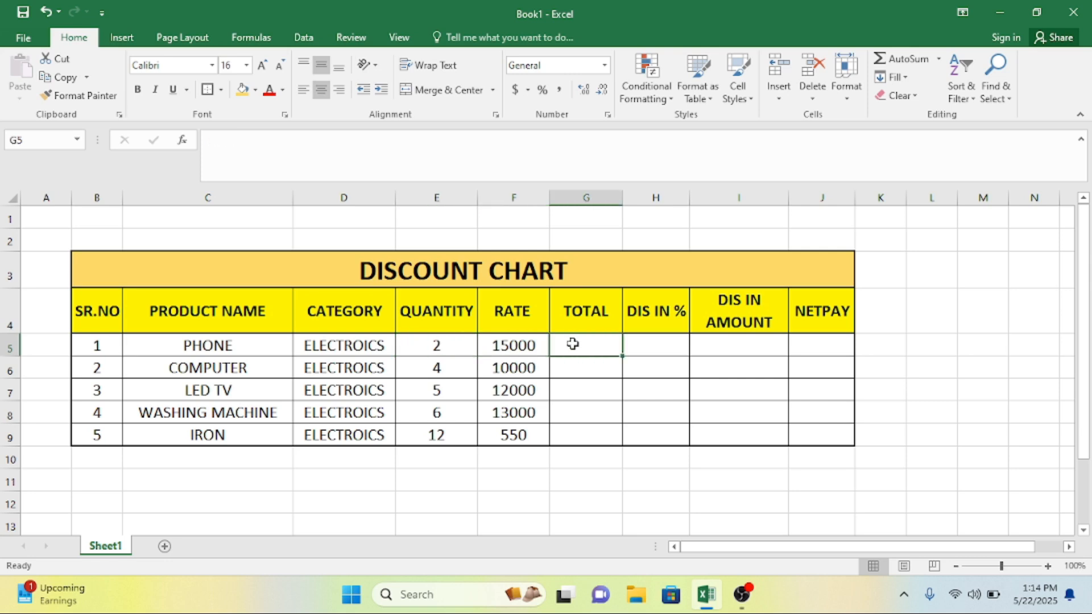
text(=)
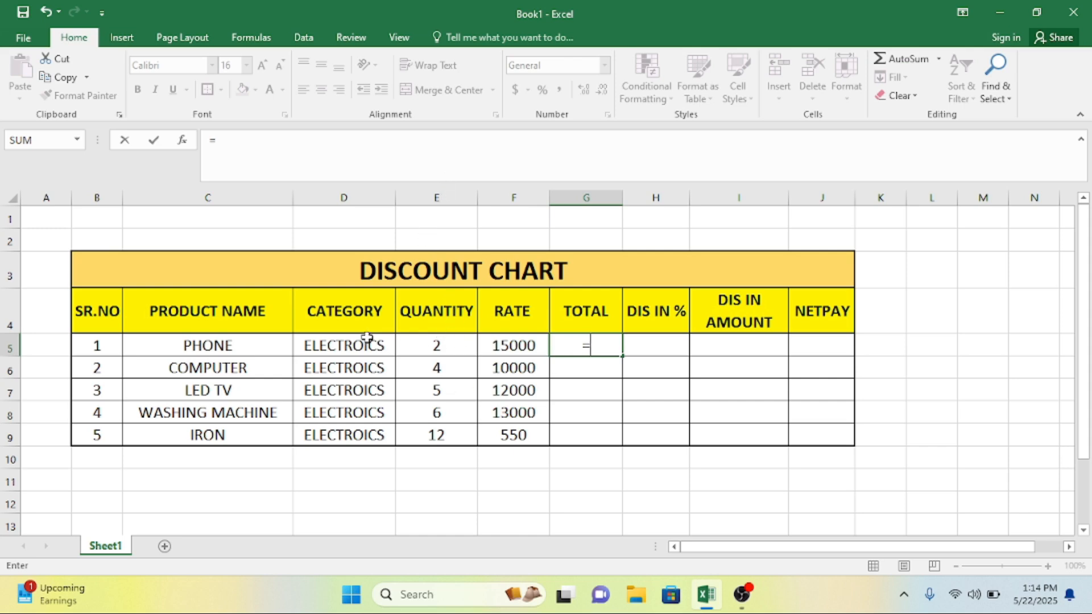
click(451, 346)
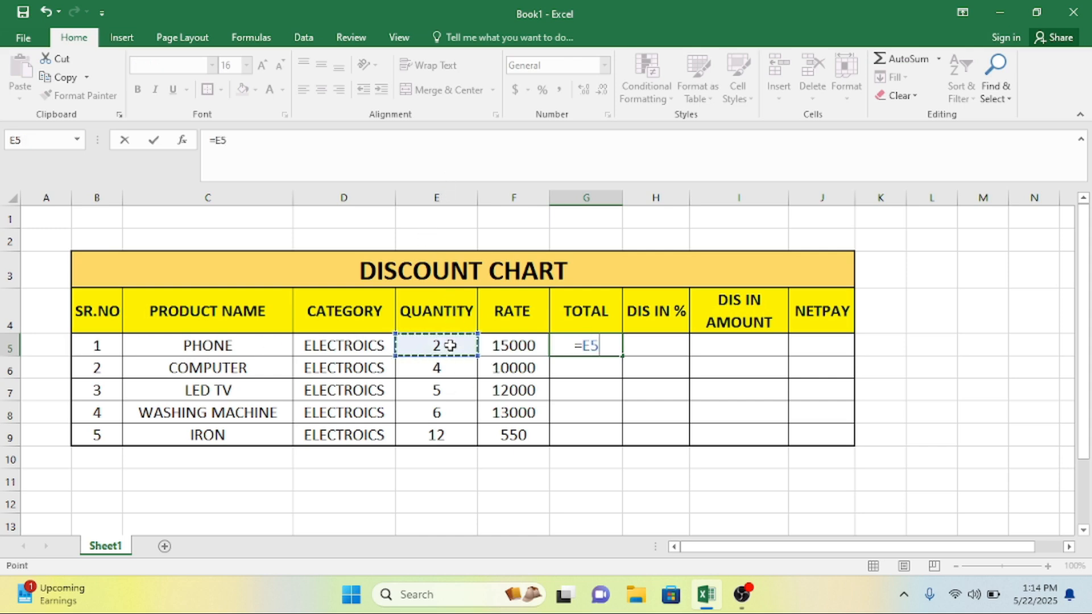
text(*)
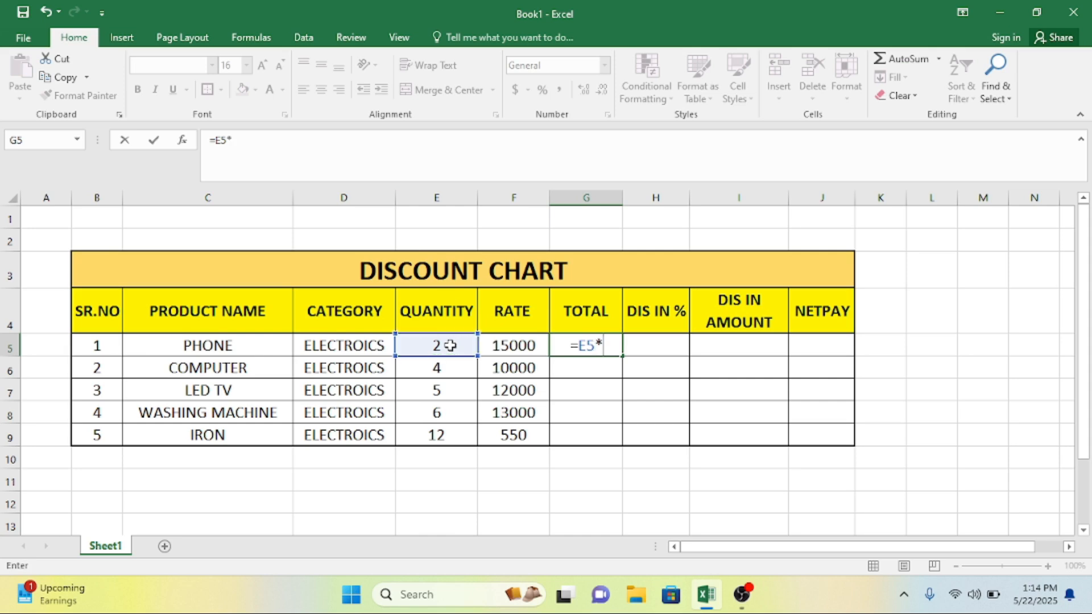
click(512, 344)
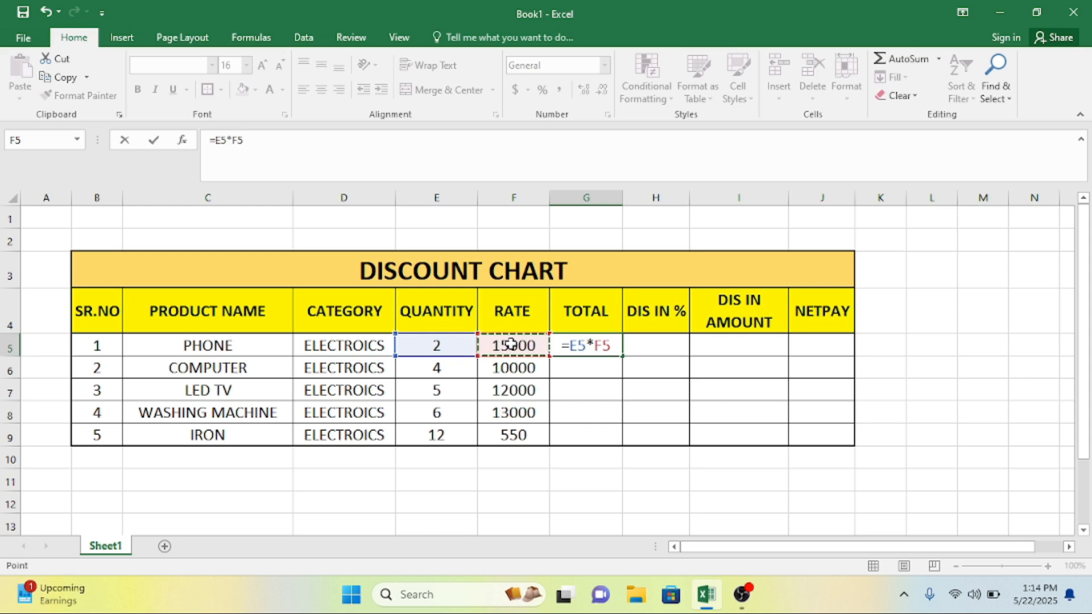
key(Return)
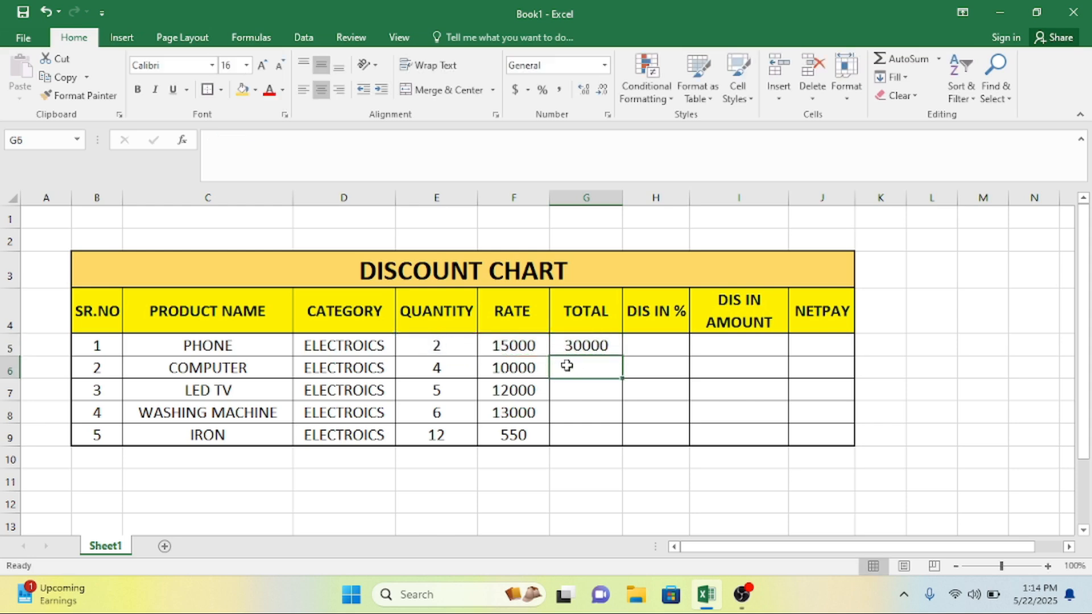
Calculate the COMPUTER row's TOTAL in G6 with the formula =E6*F6
text(=)
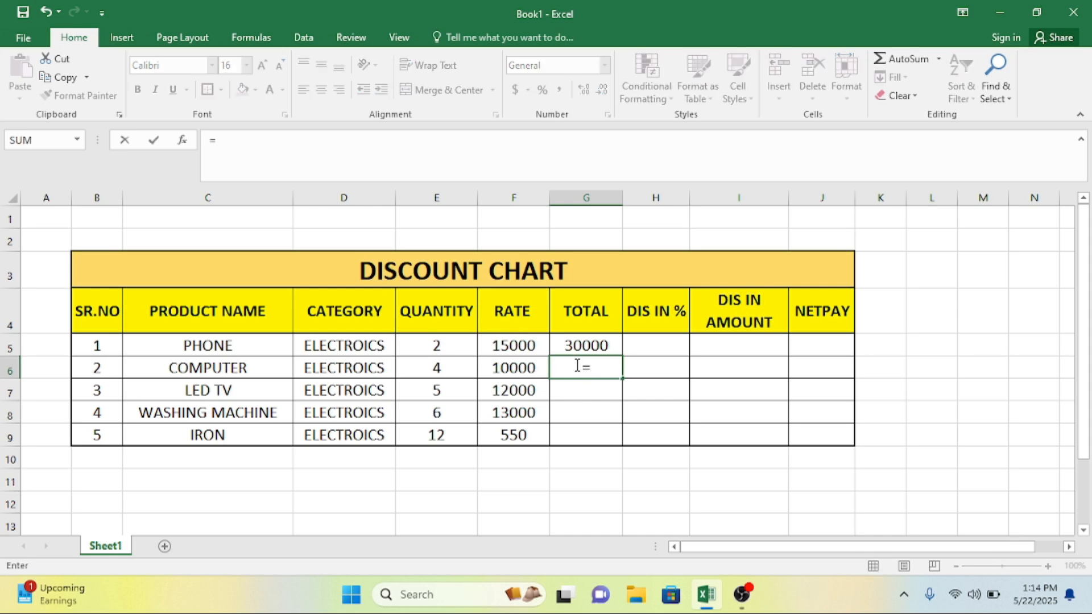
click(458, 367)
text(*)
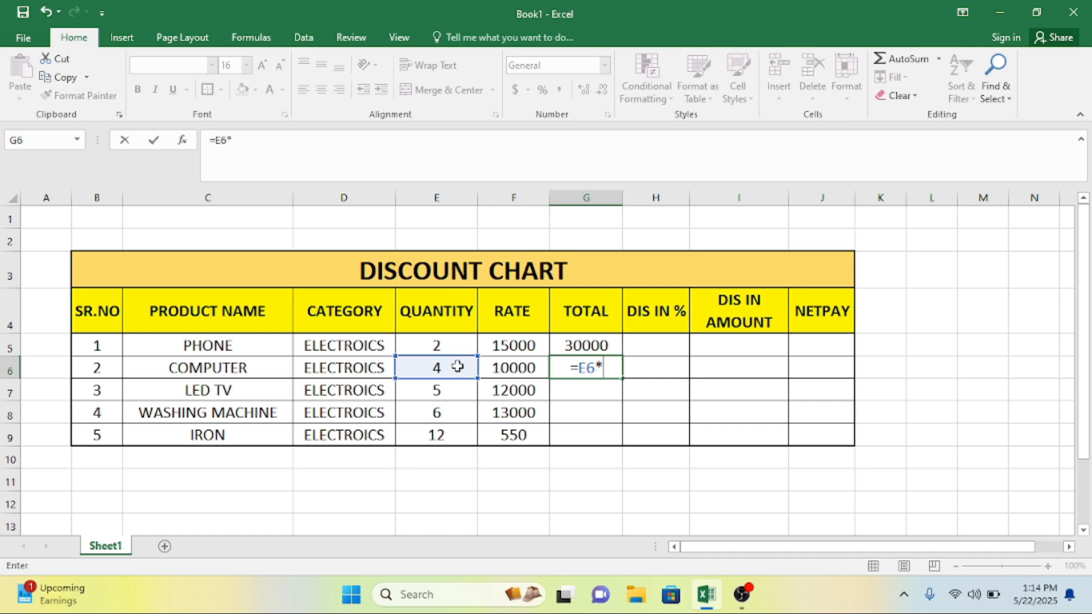
click(507, 373)
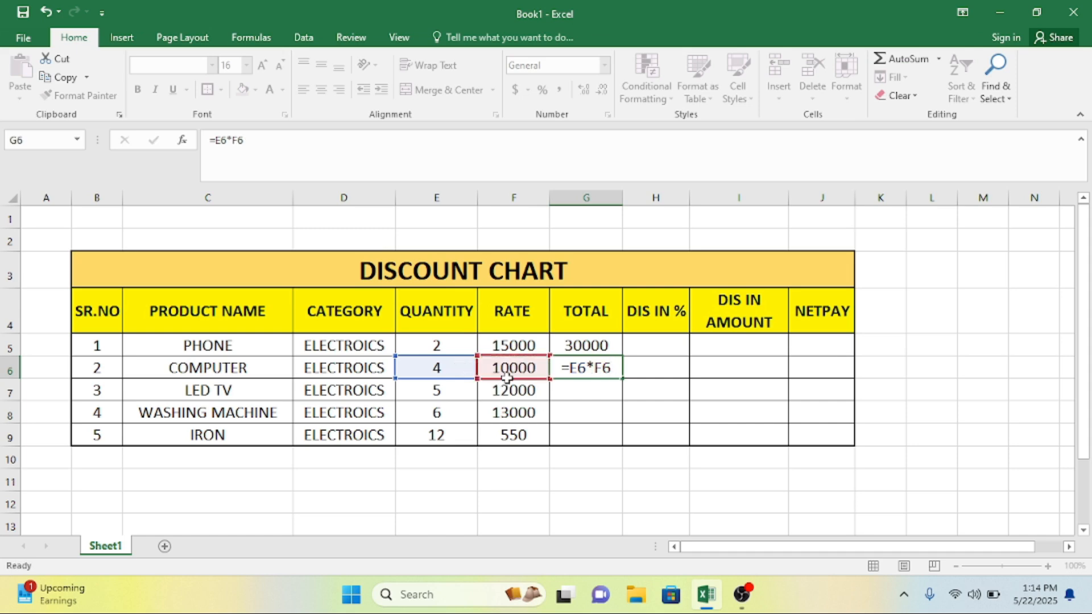
key(Return)
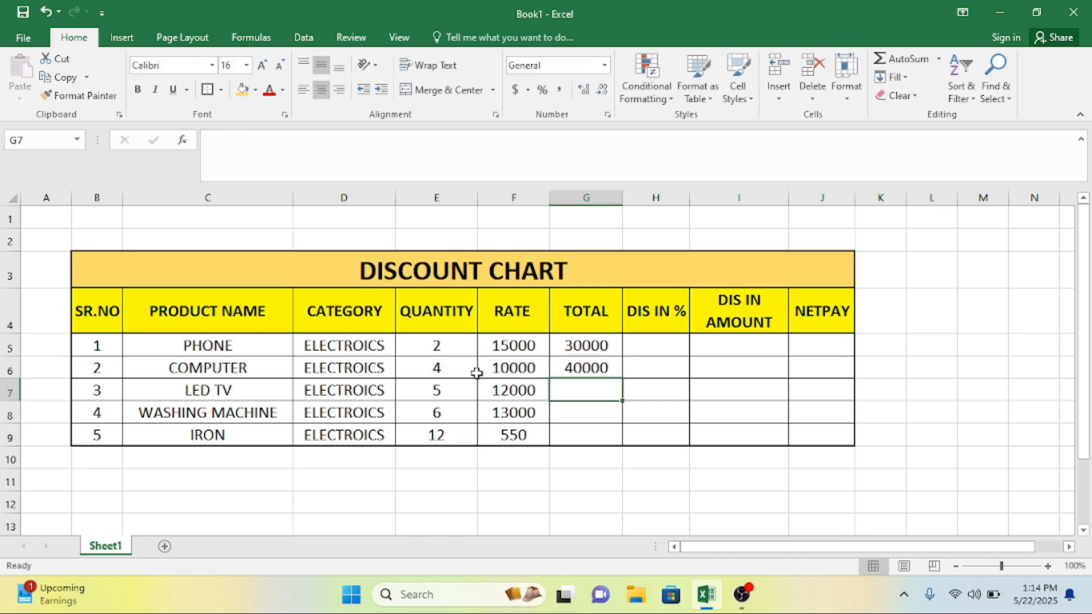
Copy the COMPUTER row's TOTAL formula down to the LED TV, WASHING MACHINE and IRON rows
click(577, 368)
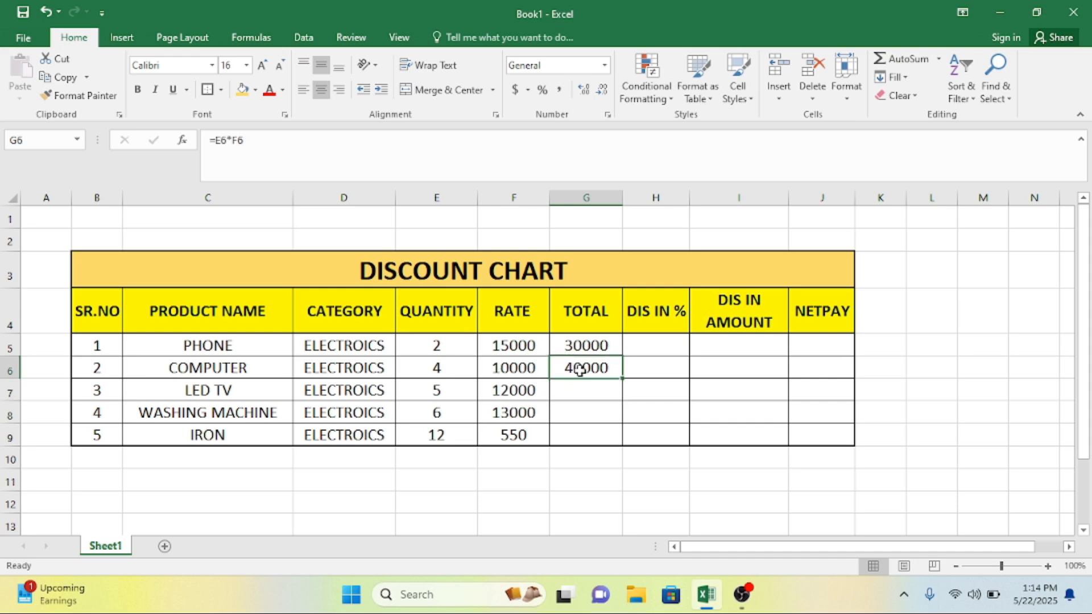
drag(625, 377, 626, 407)
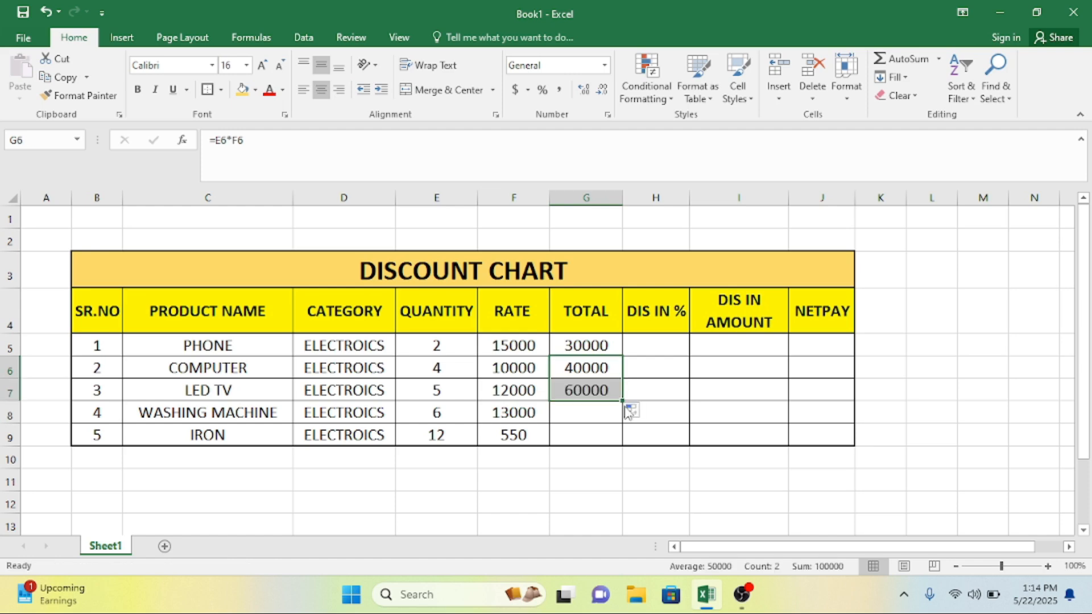
click(588, 417)
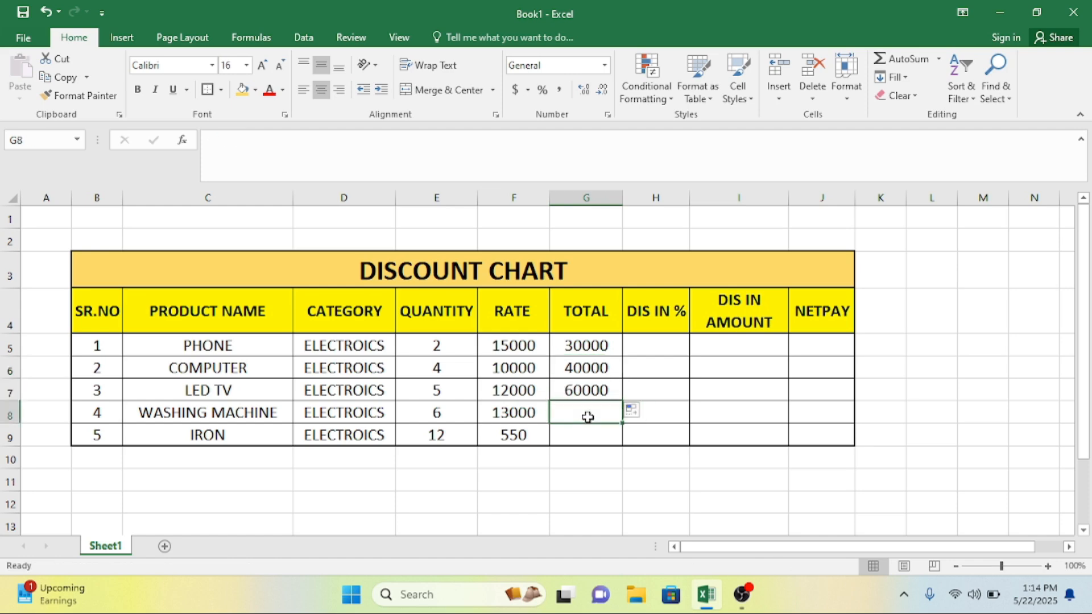
key(ctrl+d)
key(Return)
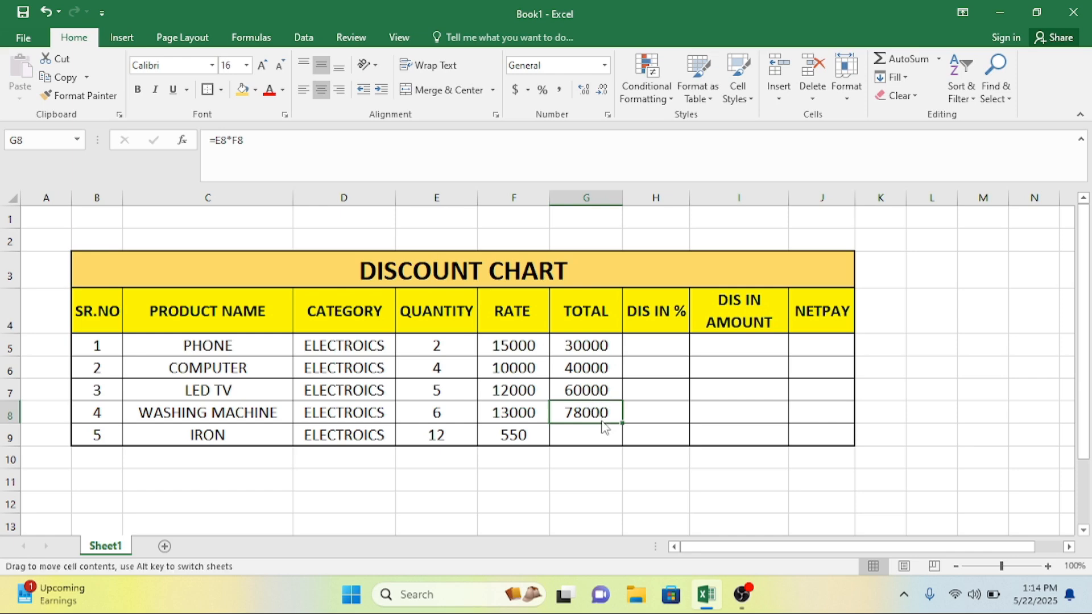
click(601, 387)
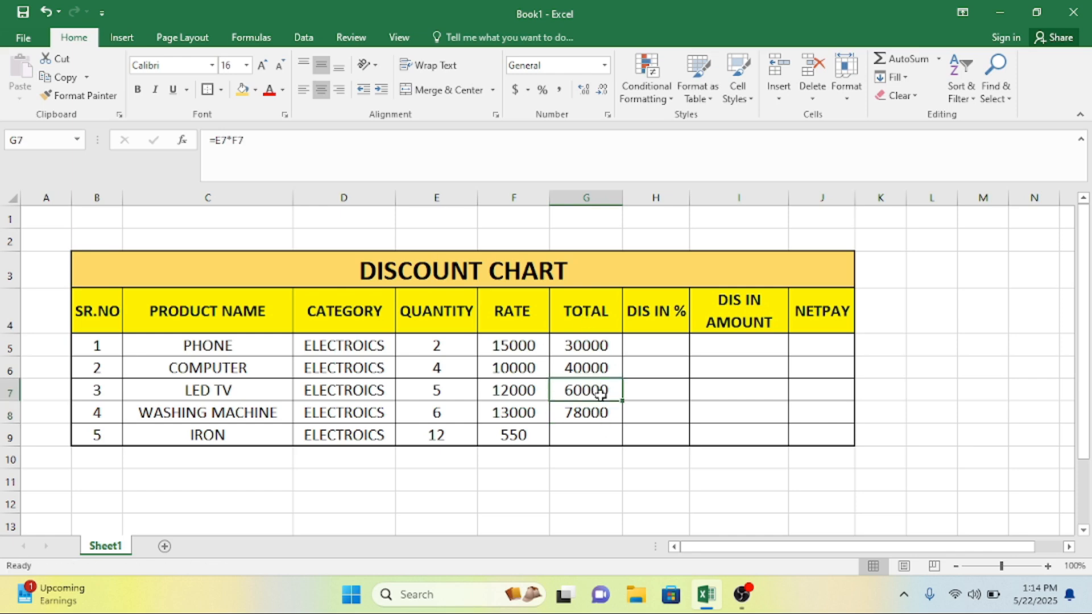
click(604, 405)
drag(624, 419, 626, 441)
click(592, 412)
click(630, 406)
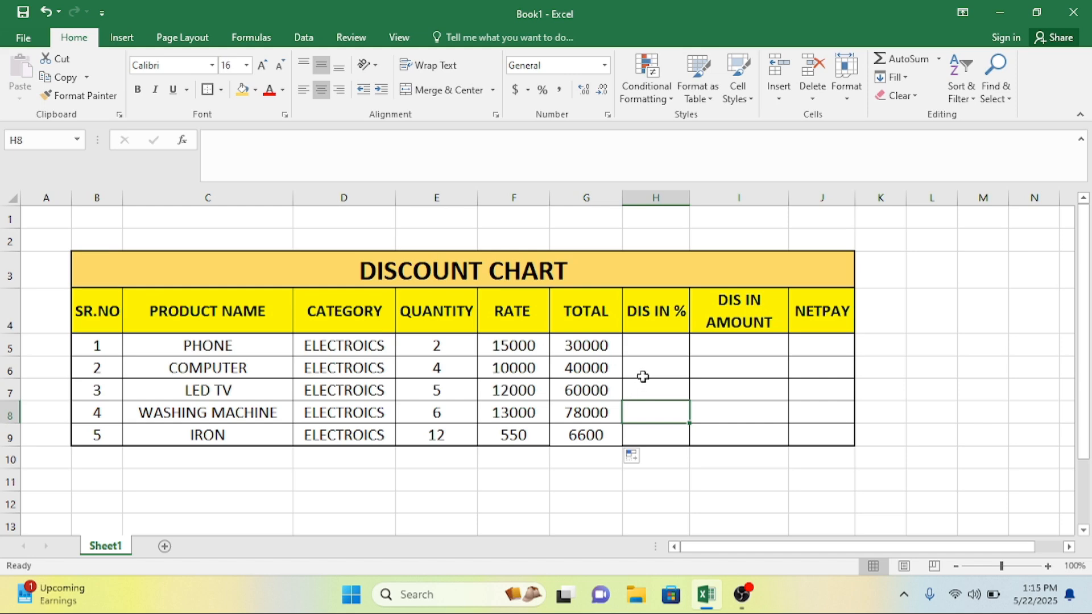
Start an IF formula in the PHONE row's DIS IN % cell, H5, with the condition G5>=28000
click(637, 347)
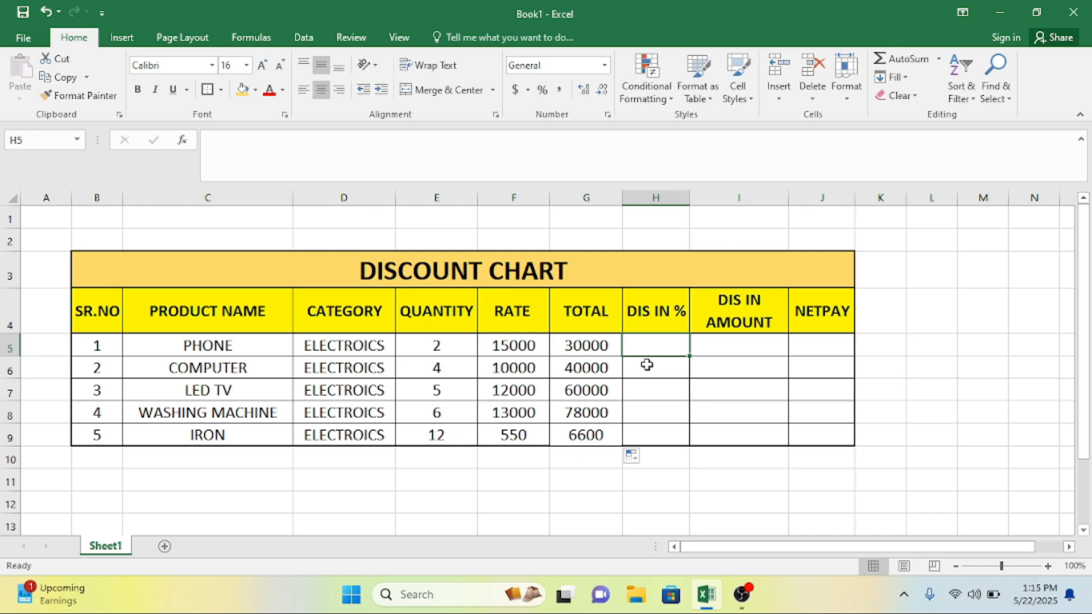
text(=)
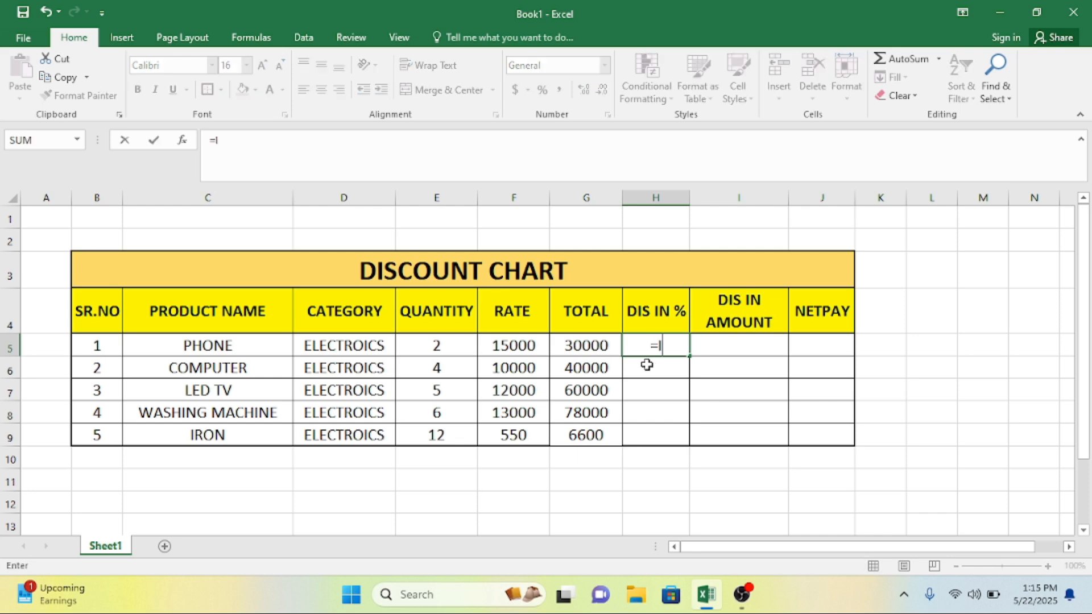
text(IF)
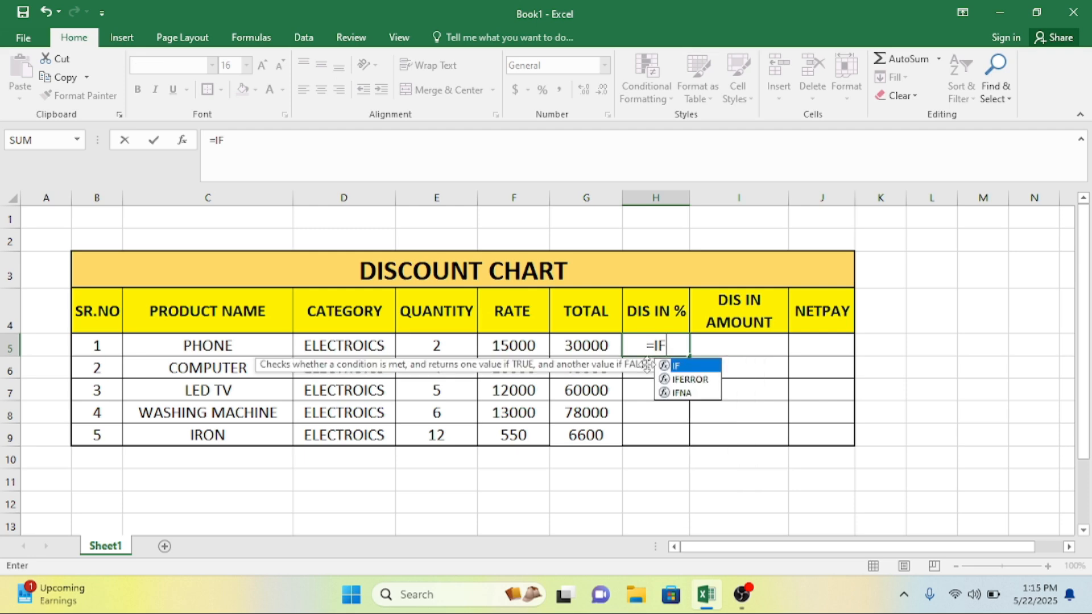
text(()
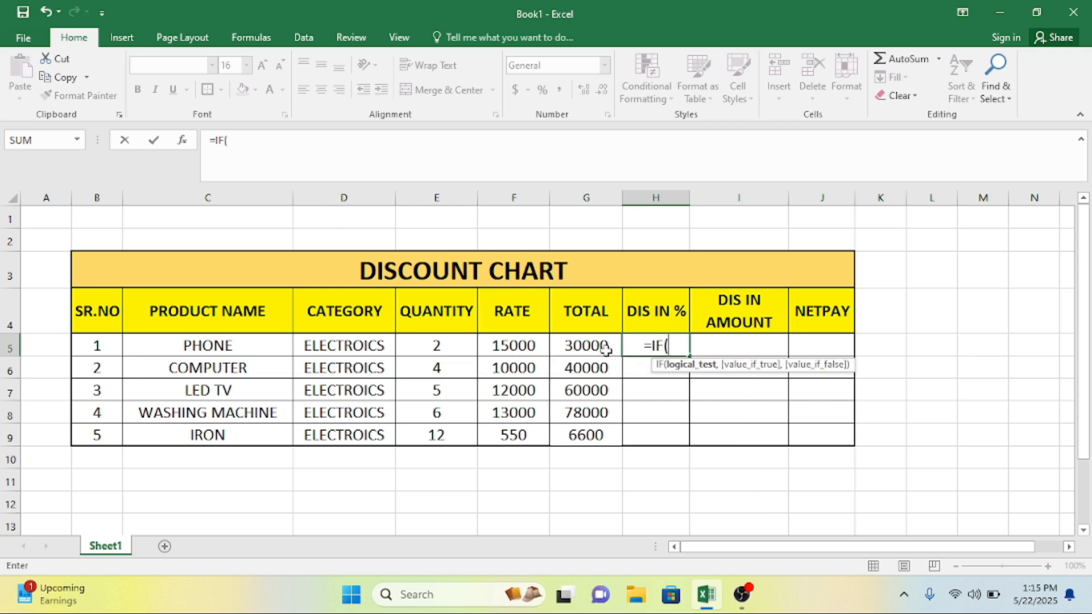
click(572, 344)
text(>)
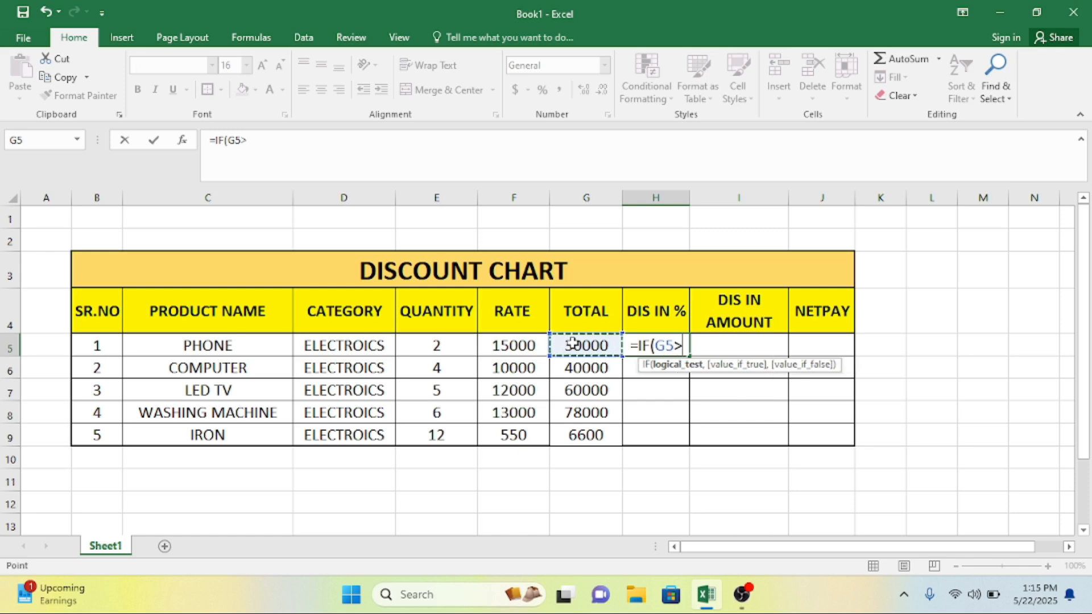
text(=)
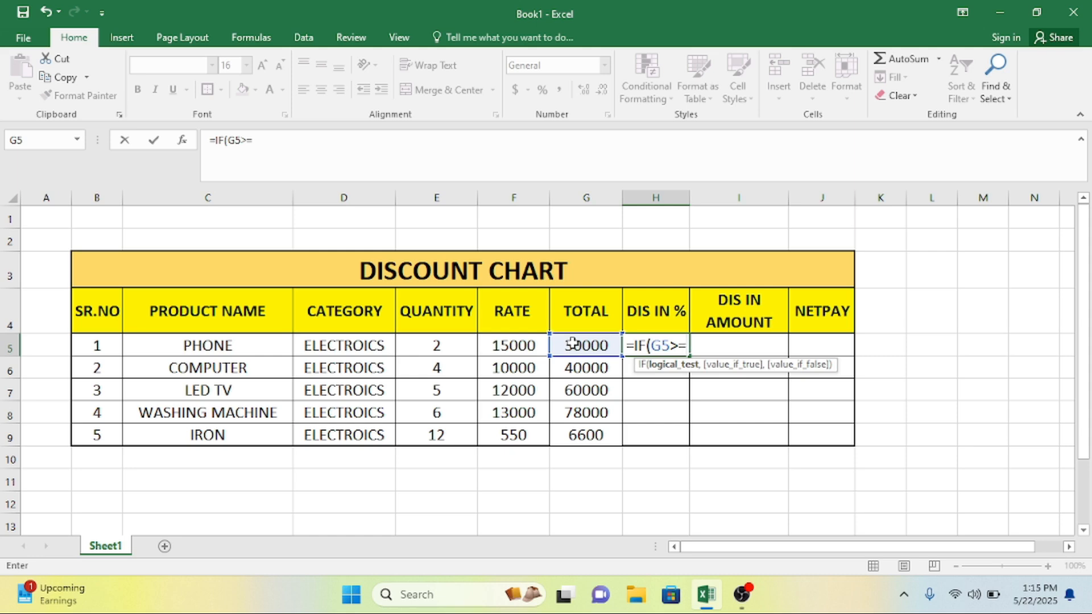
text(280000)
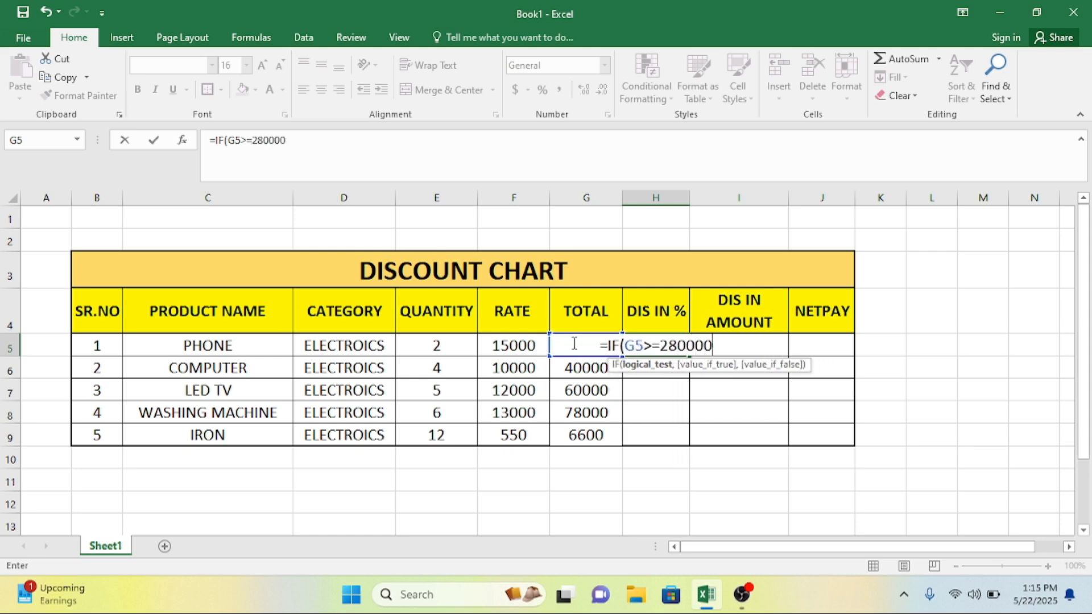
key(BackSpace)
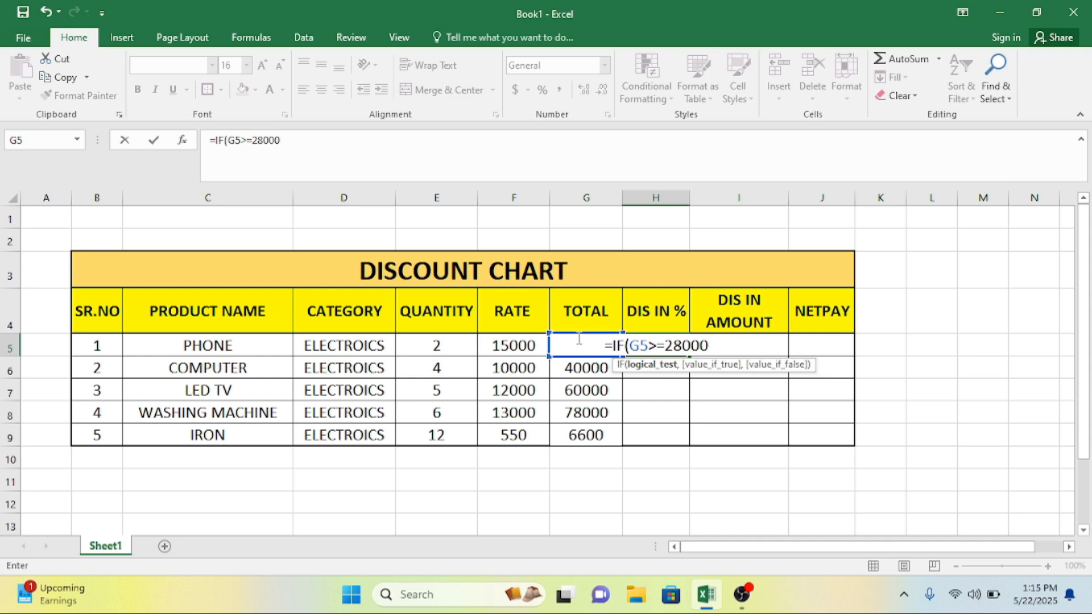
Complete the IF formula in H5 to return "15%" when the condition is true and "2%" when it is false
text(,")
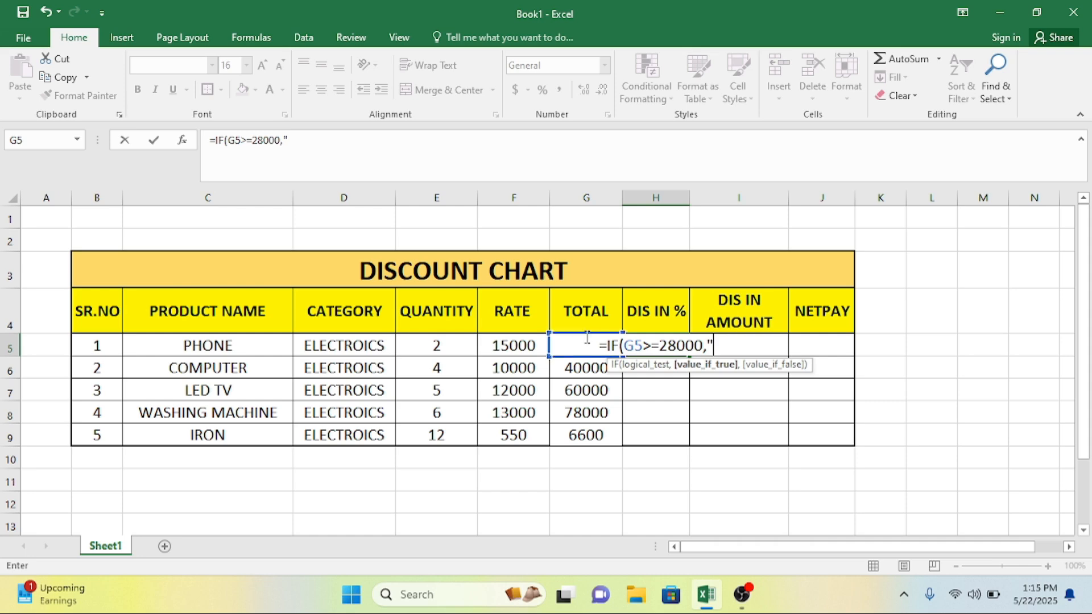
text(15)
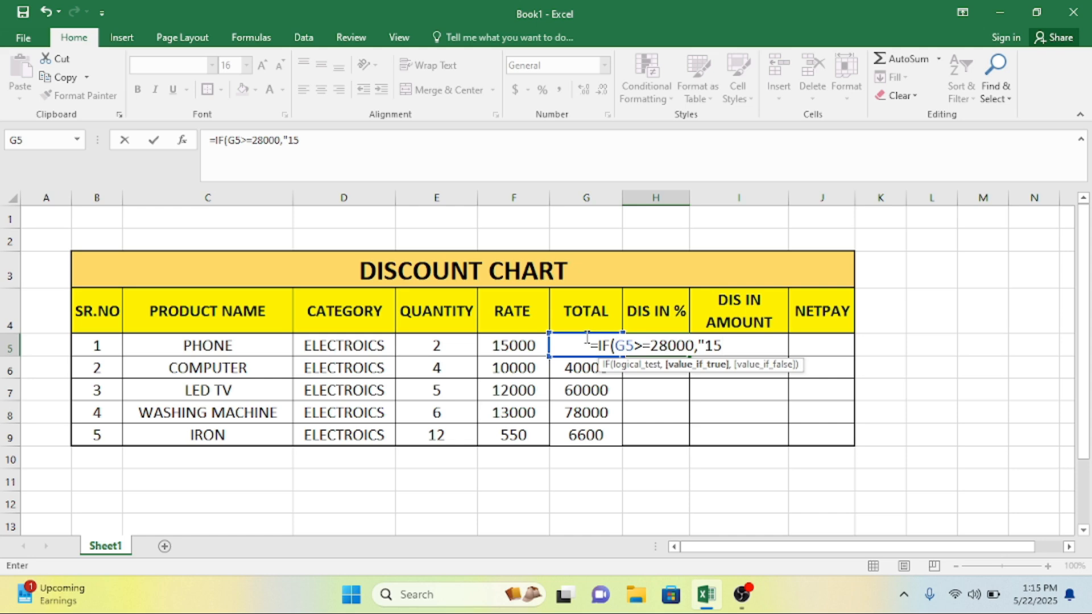
text(%)
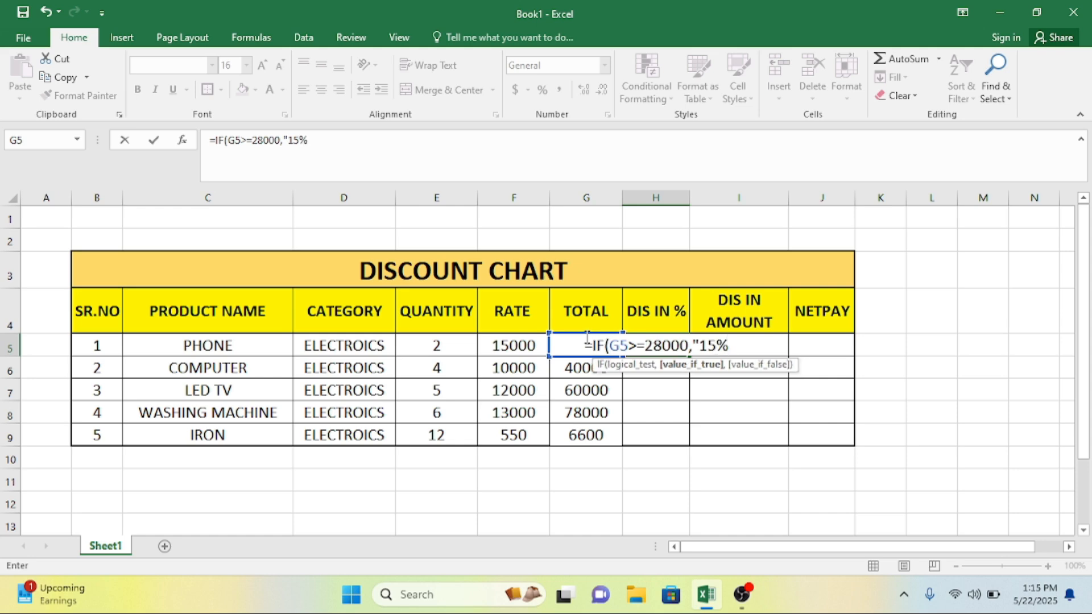
text(")
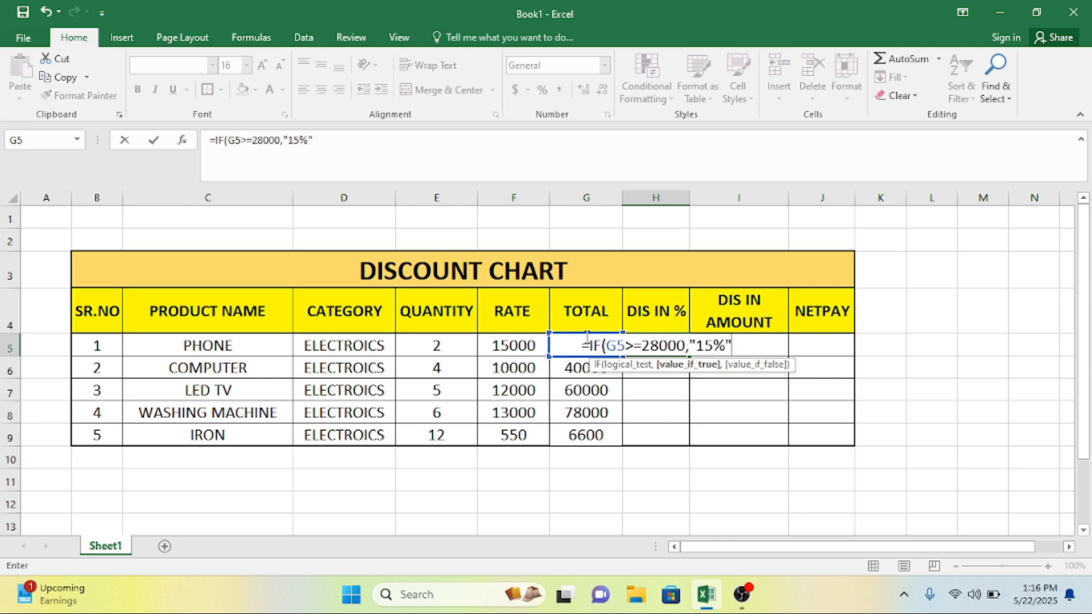
text(,"0)
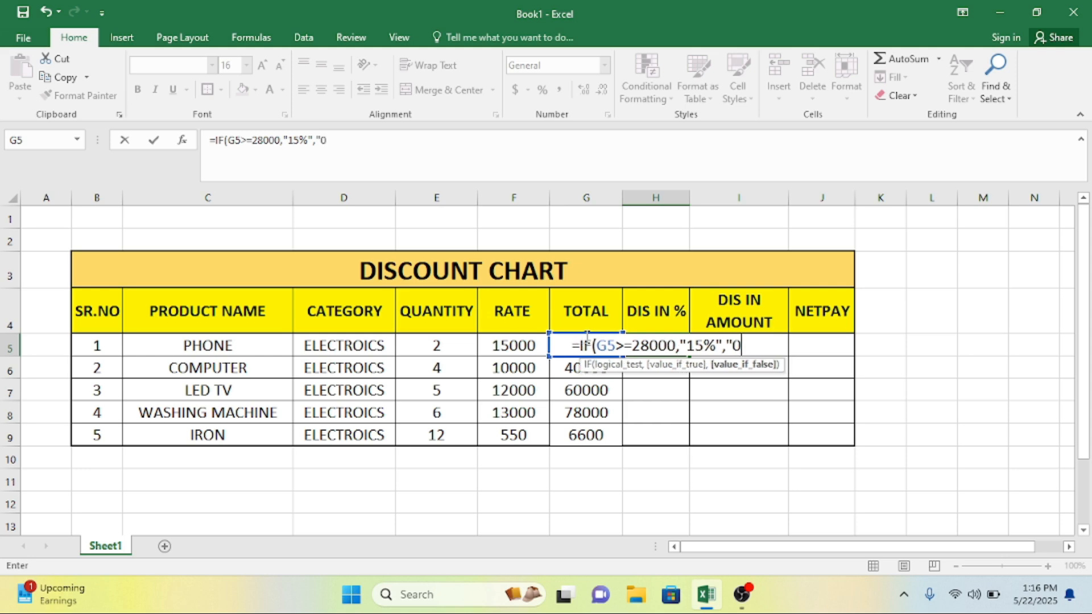
key(BackSpace)
text(2%)
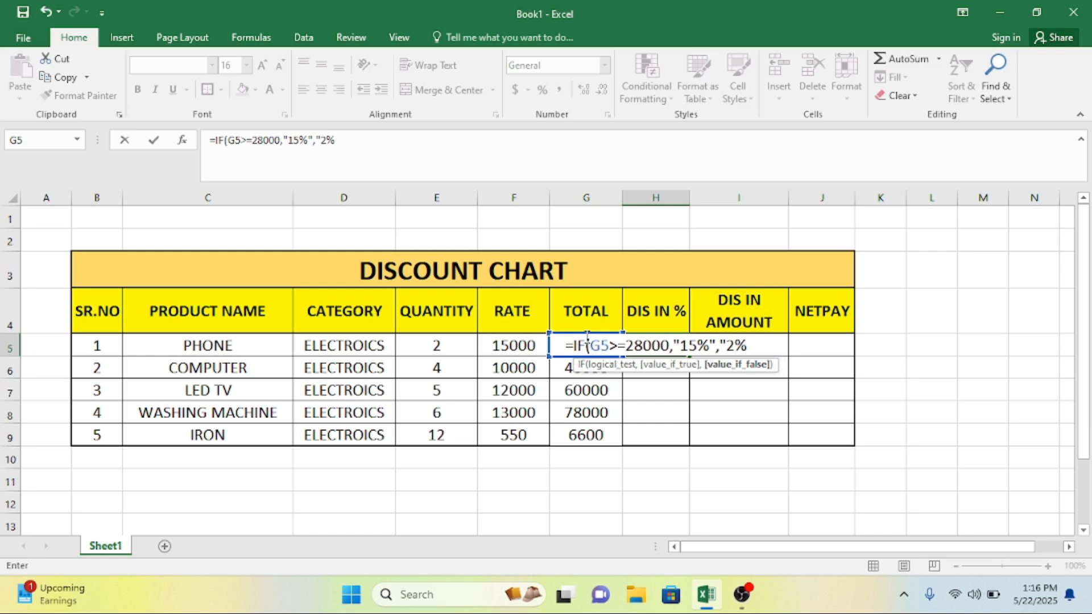
text(")
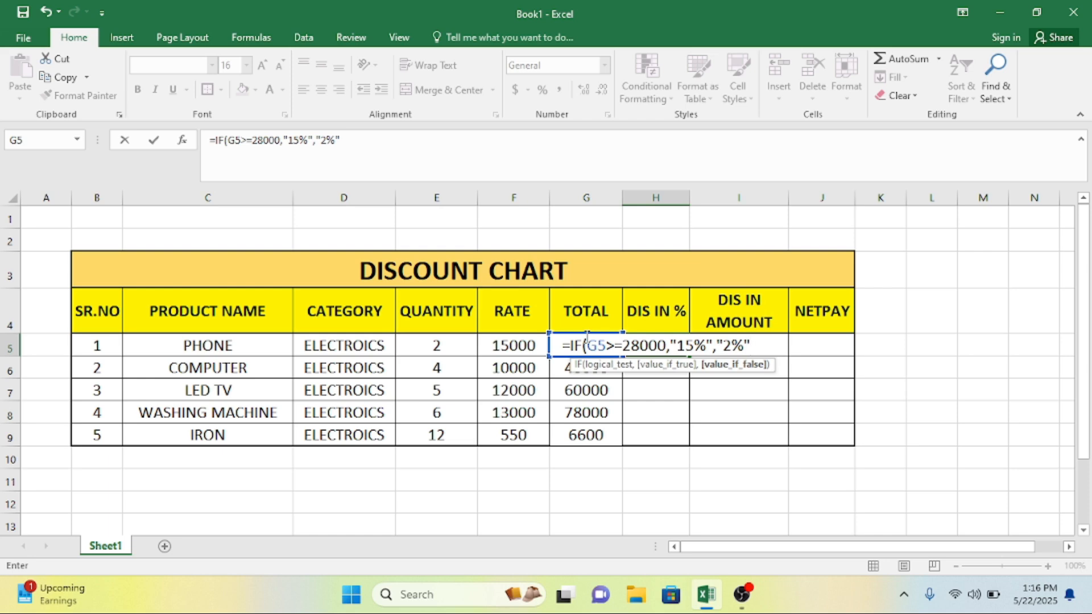
text())
key(ctrl+Return)
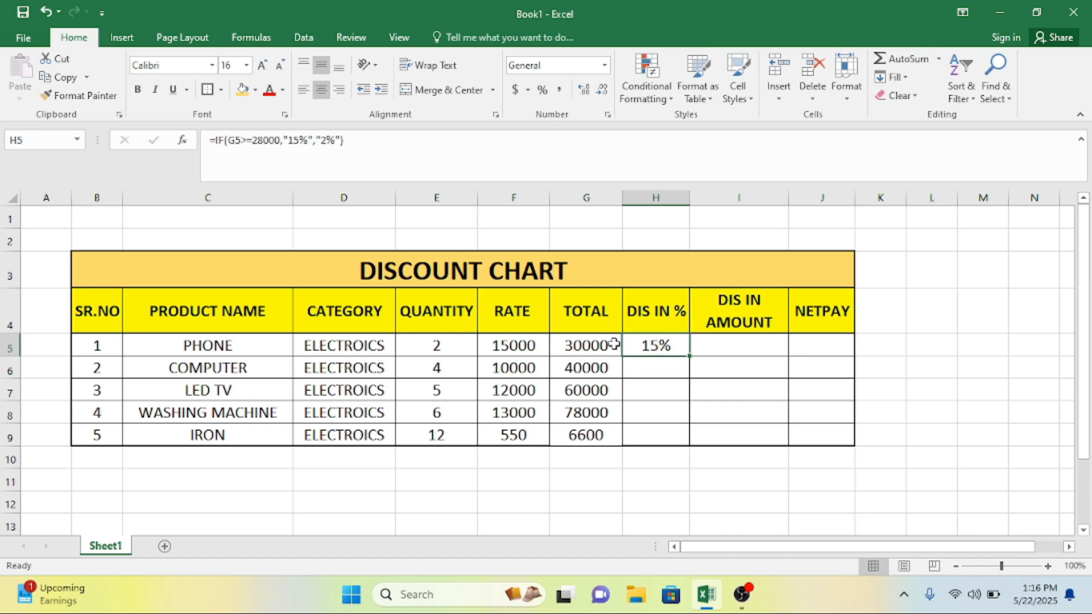
Start an IF formula in the COMPUTER row's DIS IN % cell, H6, with the condition G6>=50000
click(588, 345)
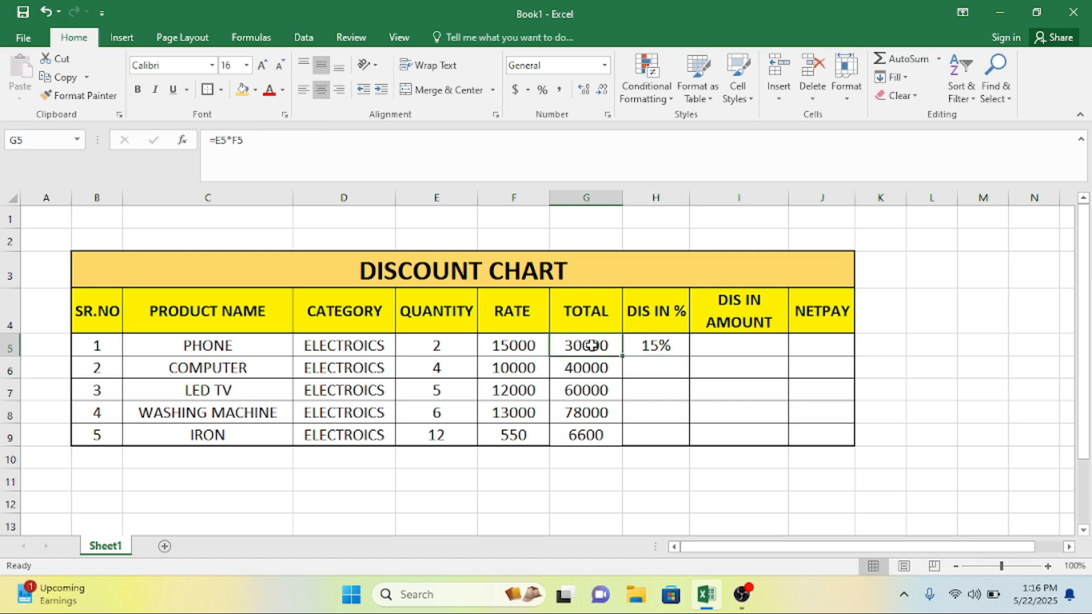
click(652, 363)
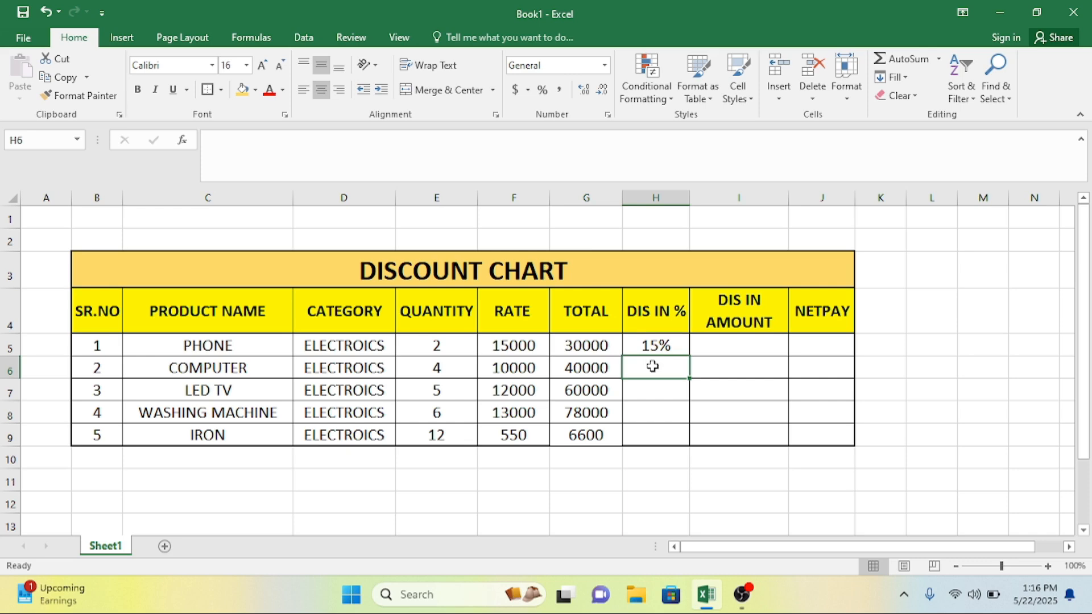
double_click(664, 366)
text(=)
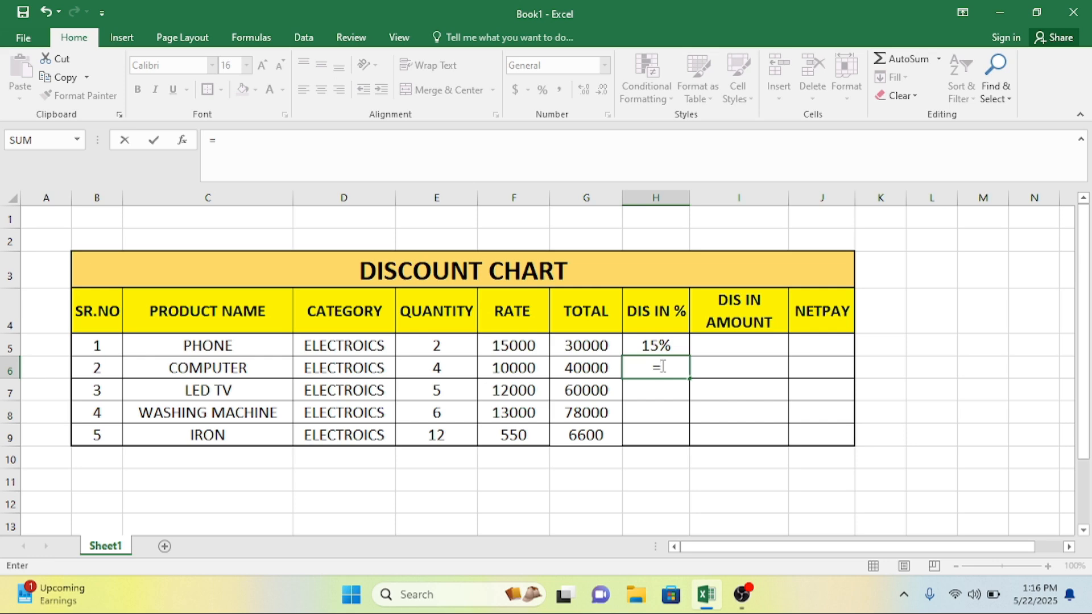
text(IF()
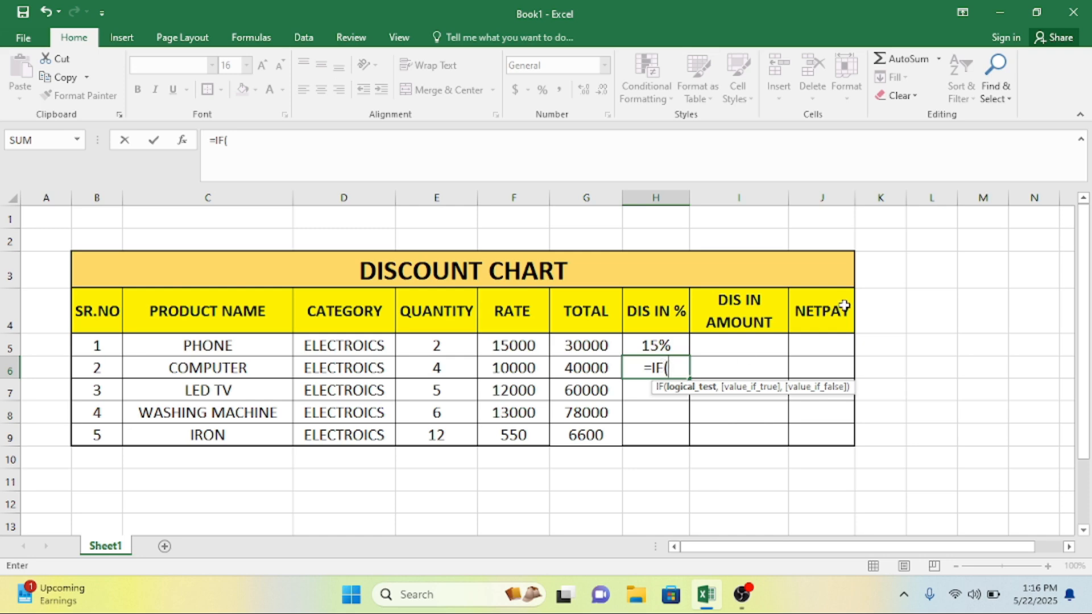
click(591, 366)
text(>=)
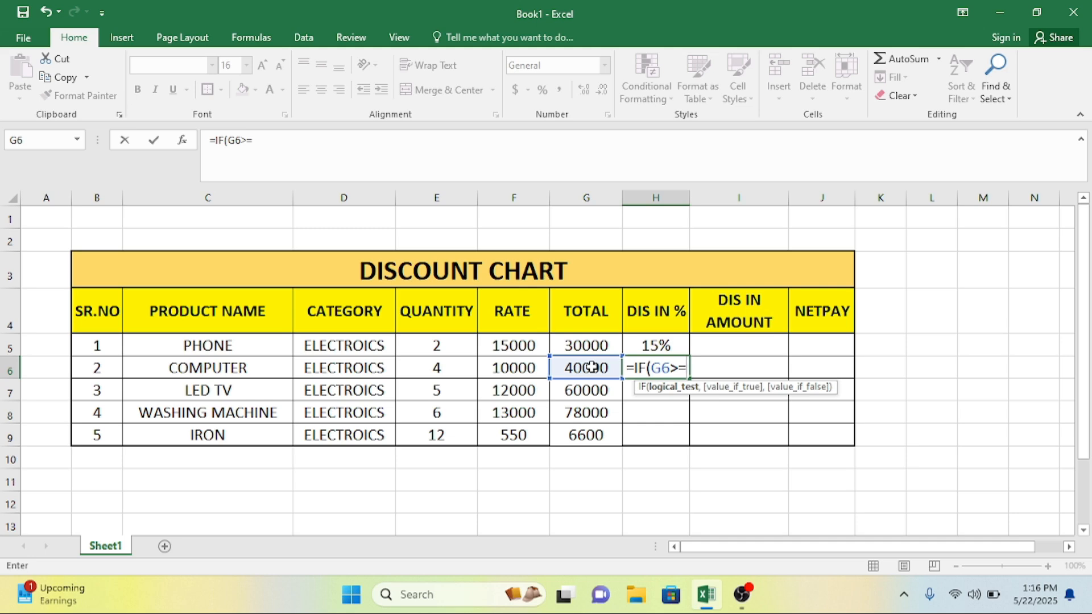
text(50000)
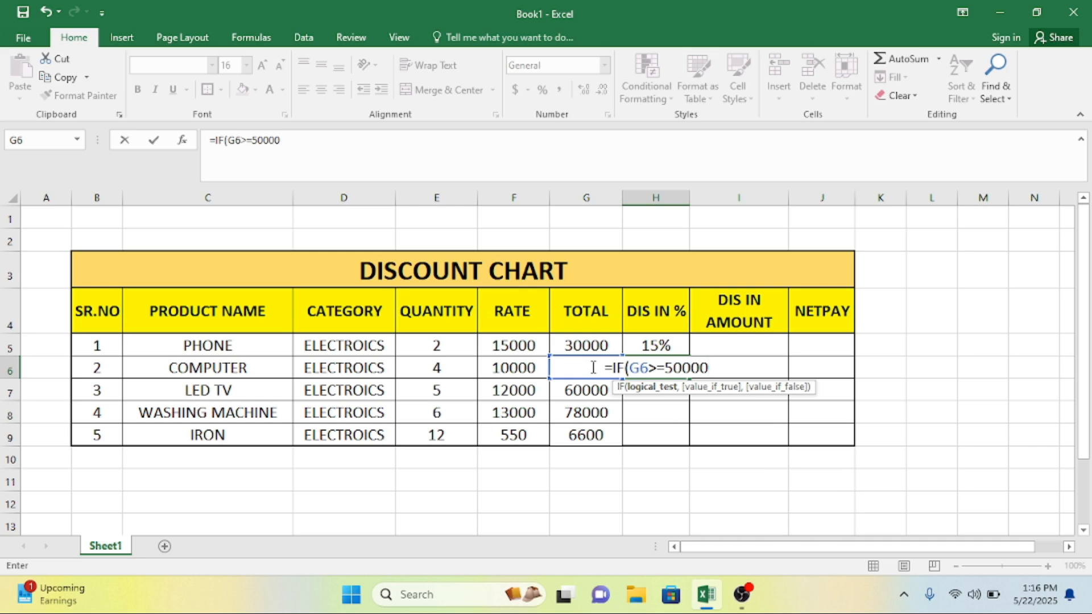
Complete the IF formula in H6 to return "15%" when the condition is true and "2%" when it is false
text(,")
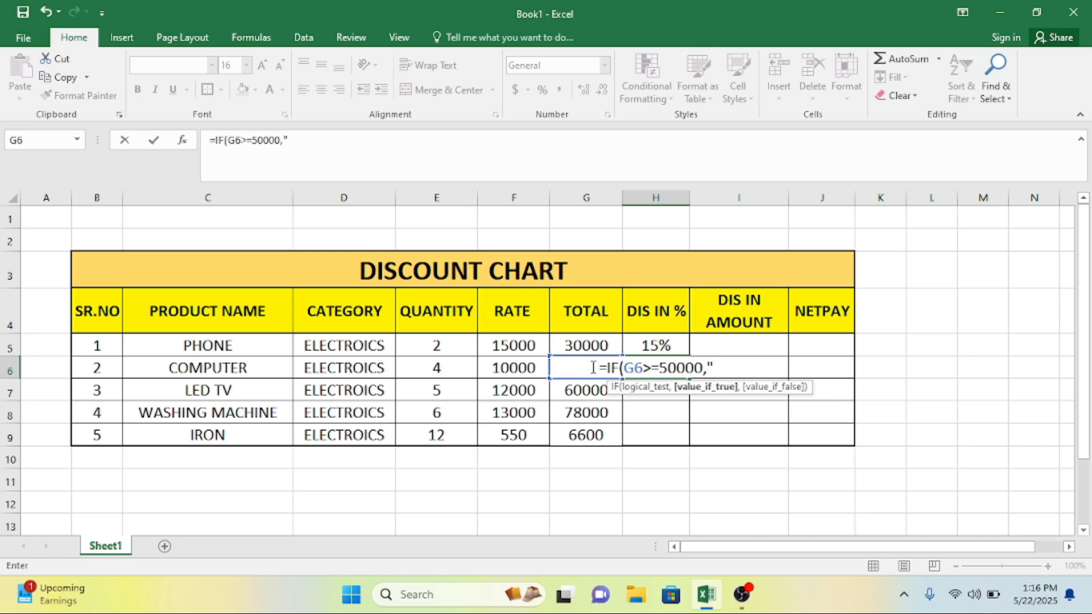
text(15)
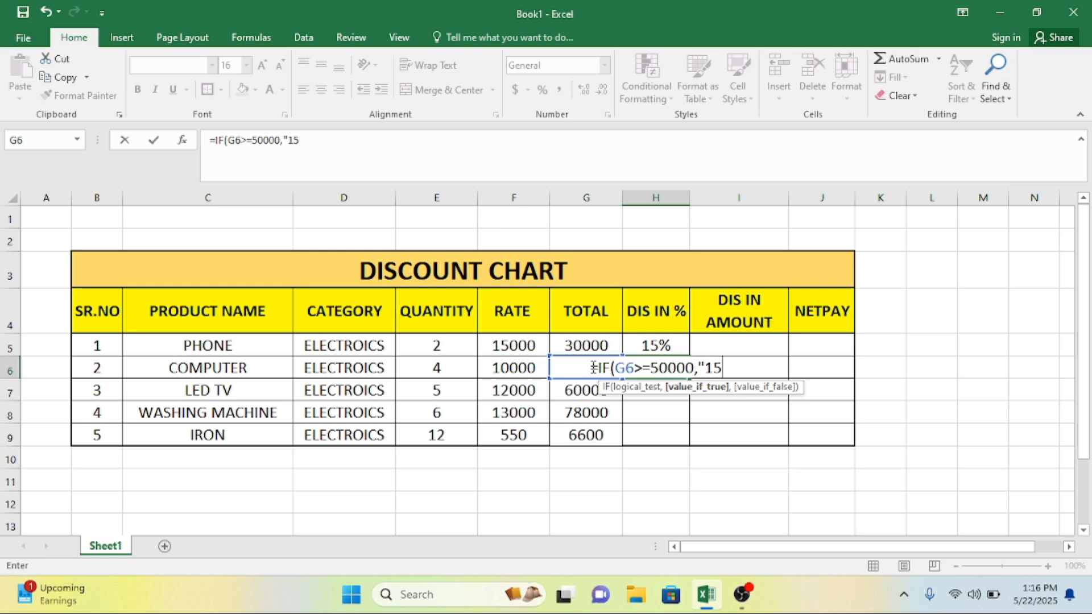
text(%",)
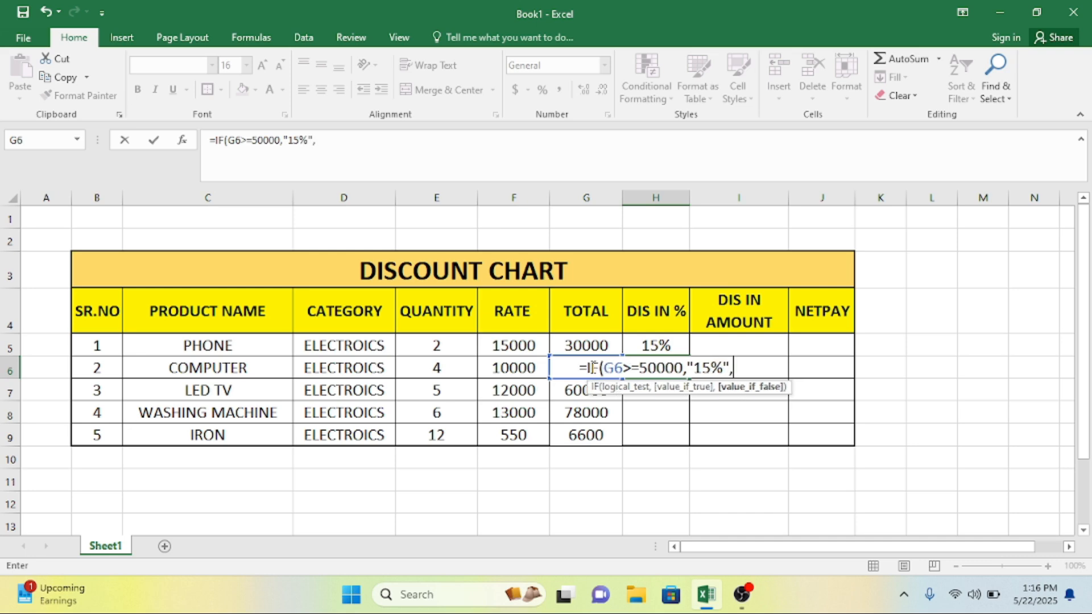
text("2%"))
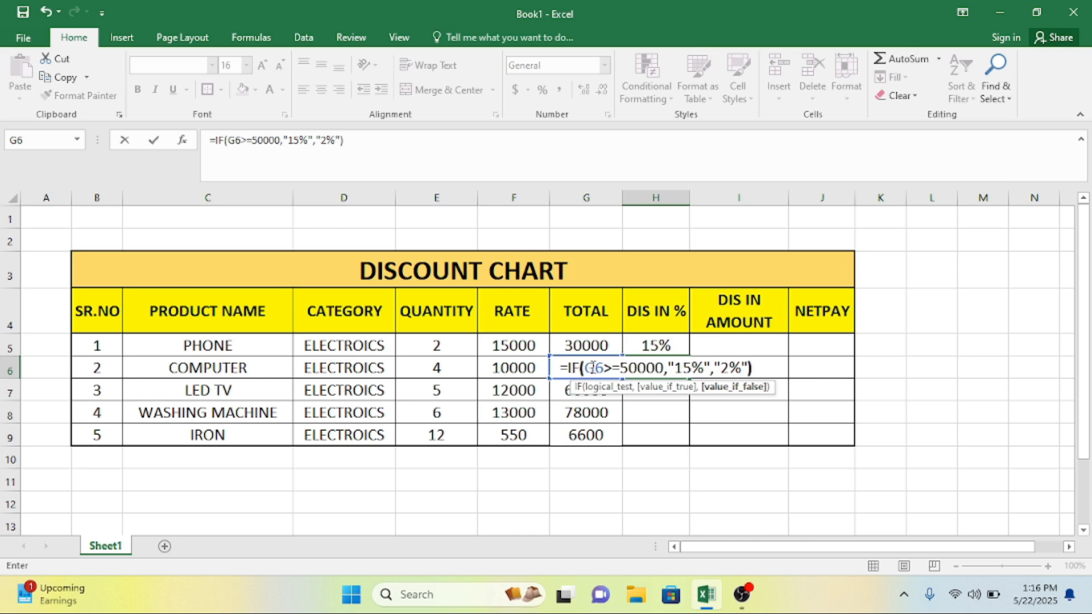
key(Return)
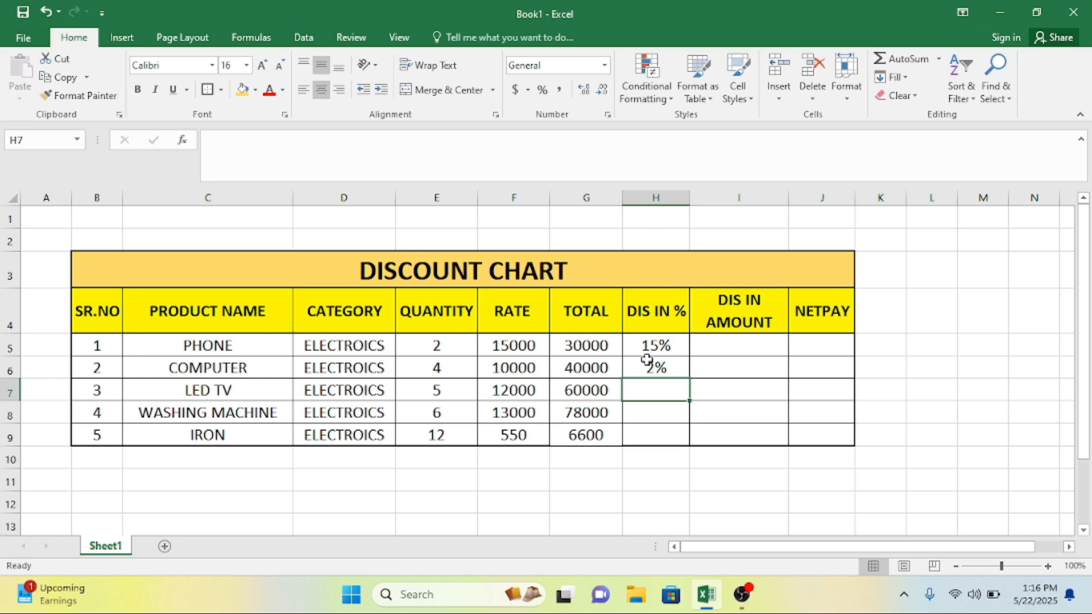
Copy the COMPUTER row's DIS IN % formula down to the LED TV, WASHING MACHINE and IRON rows
click(647, 364)
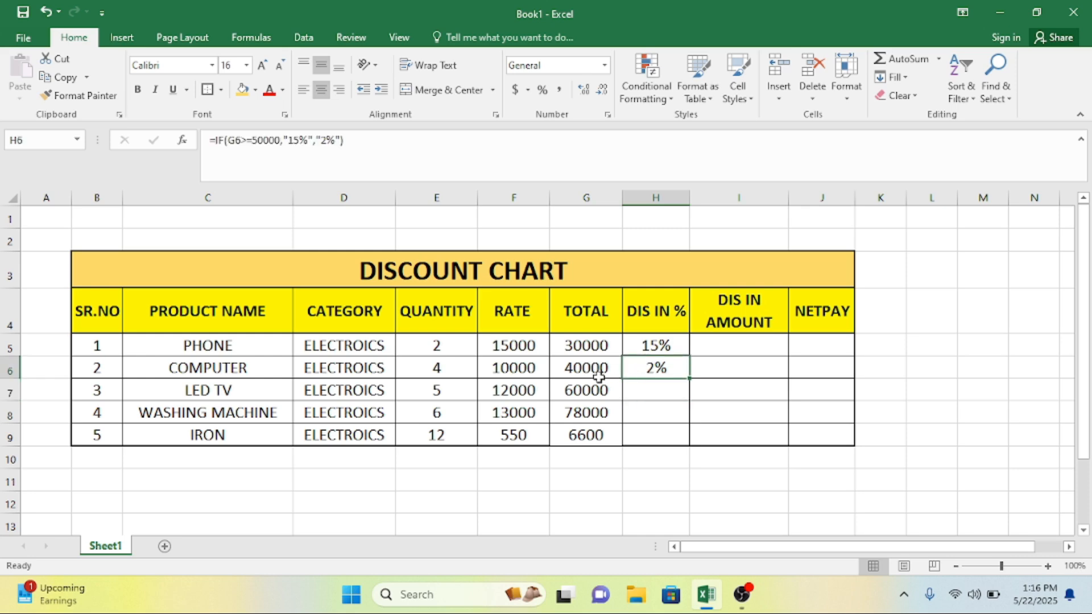
click(651, 348)
click(658, 370)
drag(690, 381, 690, 444)
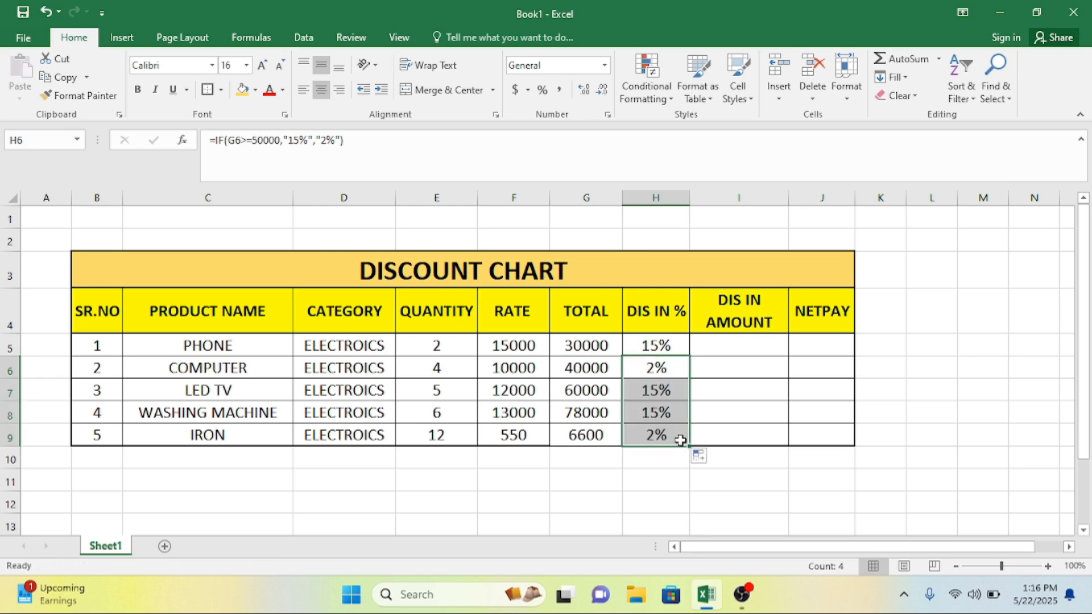
Check the DIS IN % formulas in H5:H9 against the products' TOTAL values
click(663, 428)
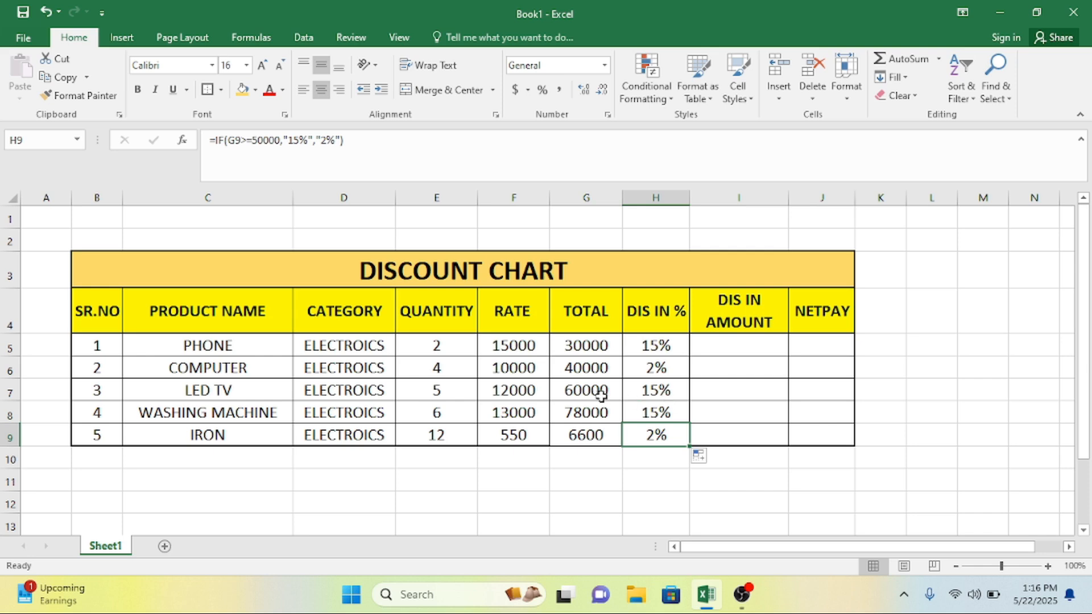
click(637, 391)
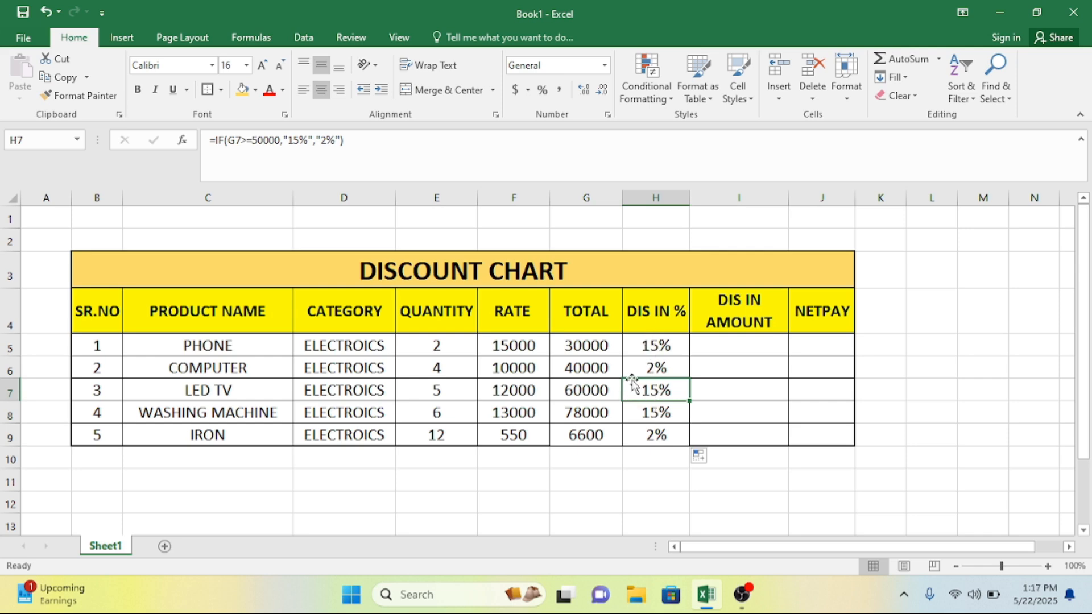
click(654, 439)
click(576, 440)
click(649, 436)
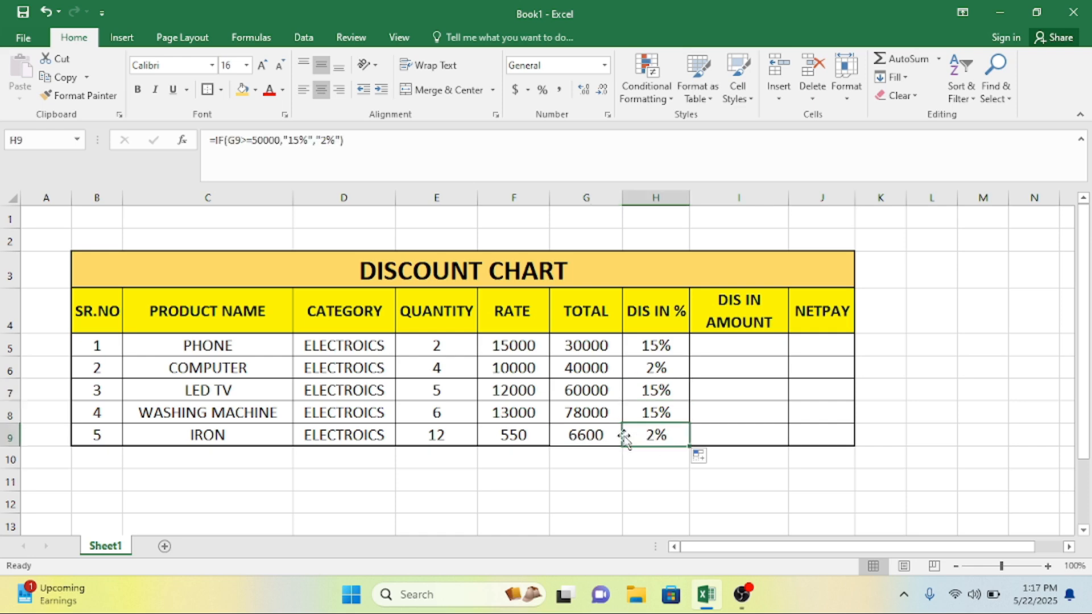
drag(638, 347, 646, 438)
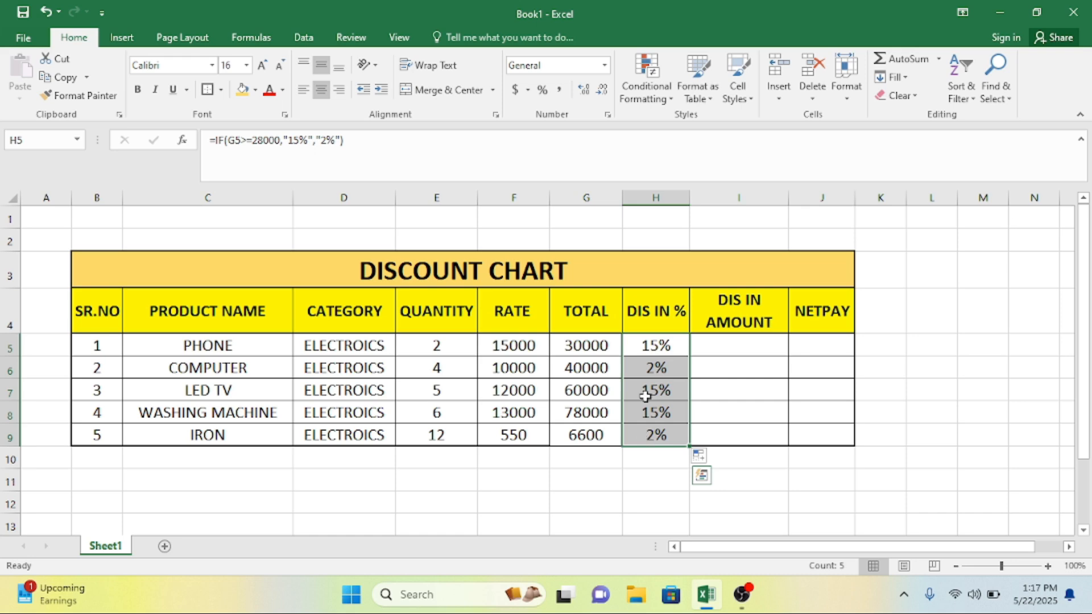
click(656, 344)
click(605, 345)
click(660, 342)
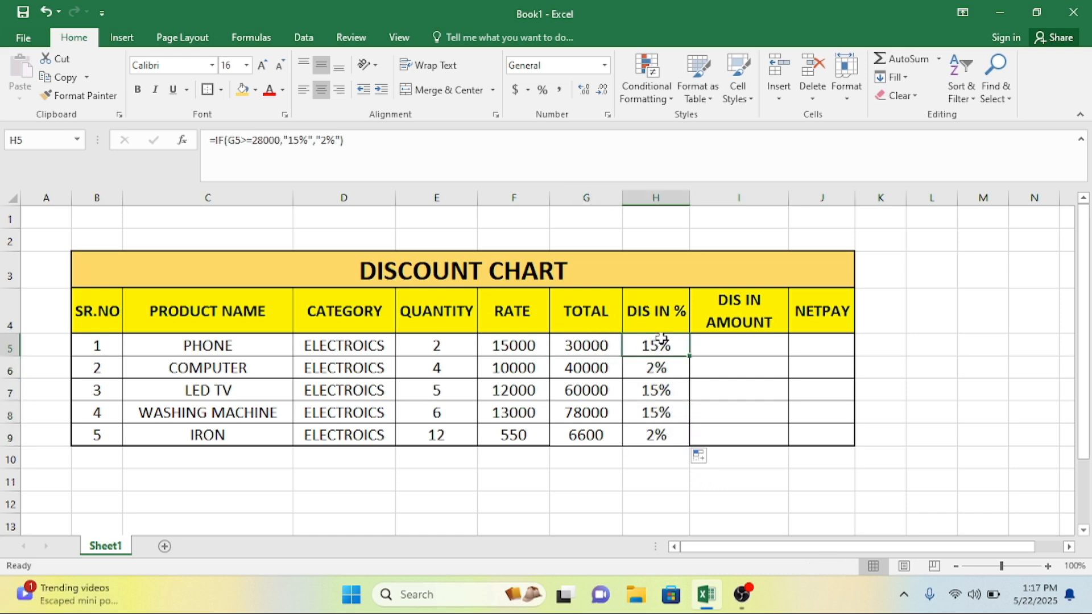
Calculate the PHONE row's DIS IN AMOUNT in I5 with the formula =G5*H5
click(749, 342)
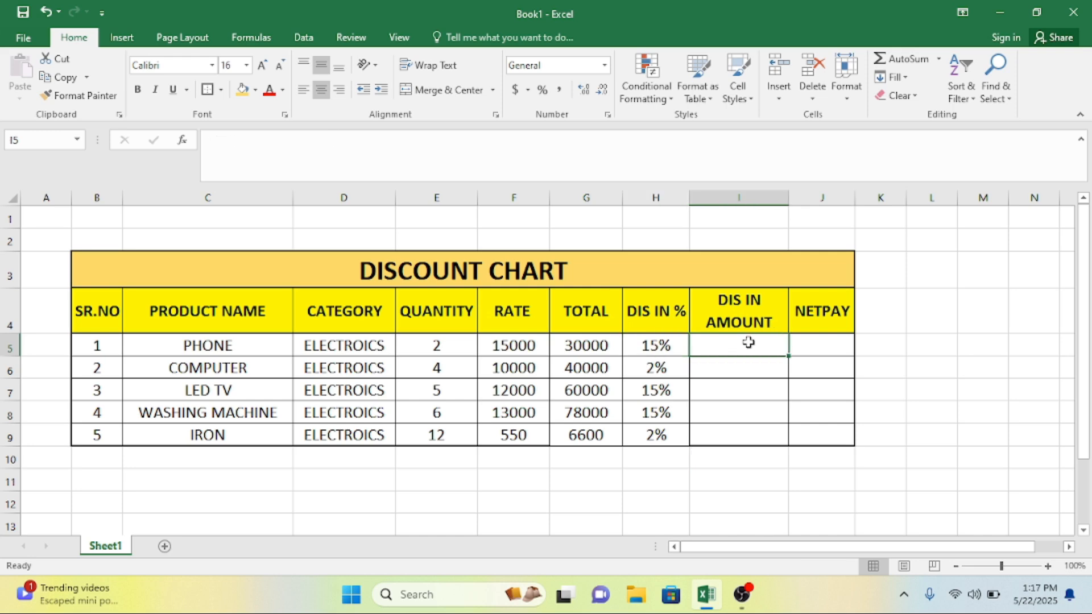
text(=)
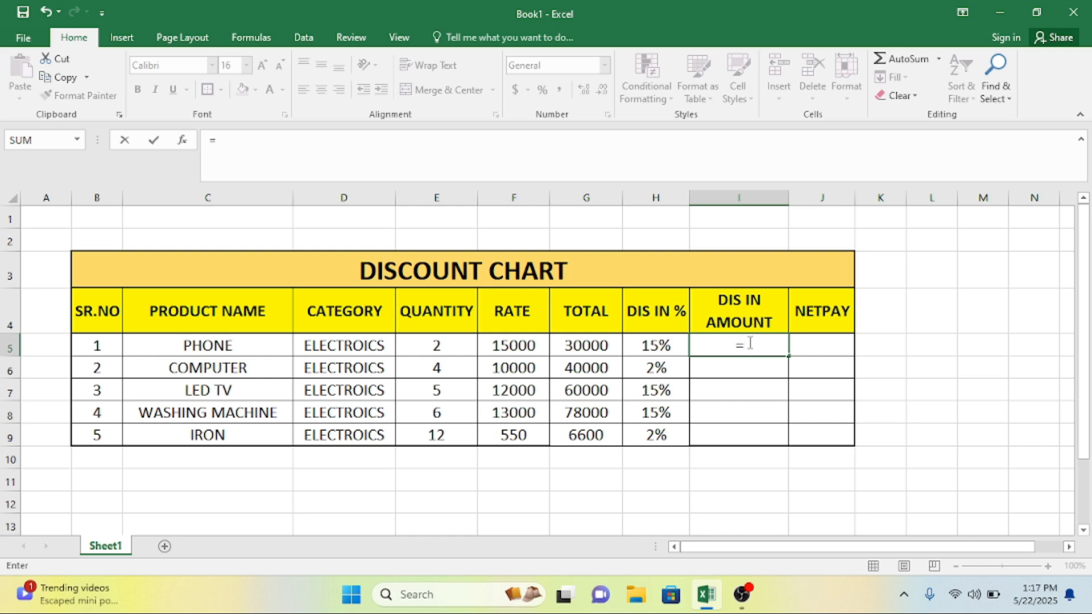
click(602, 346)
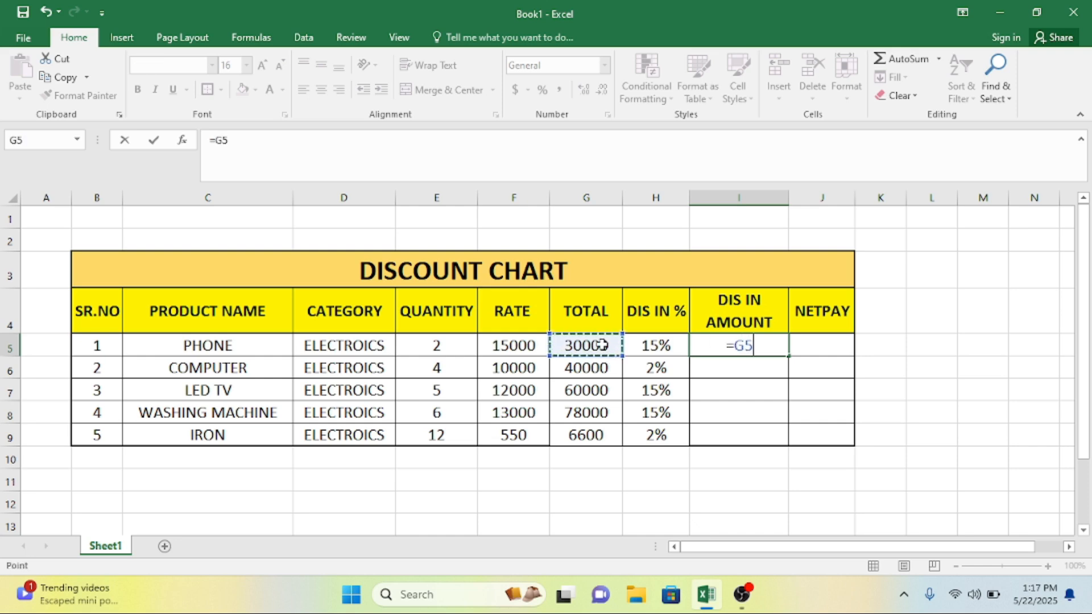
text(*)
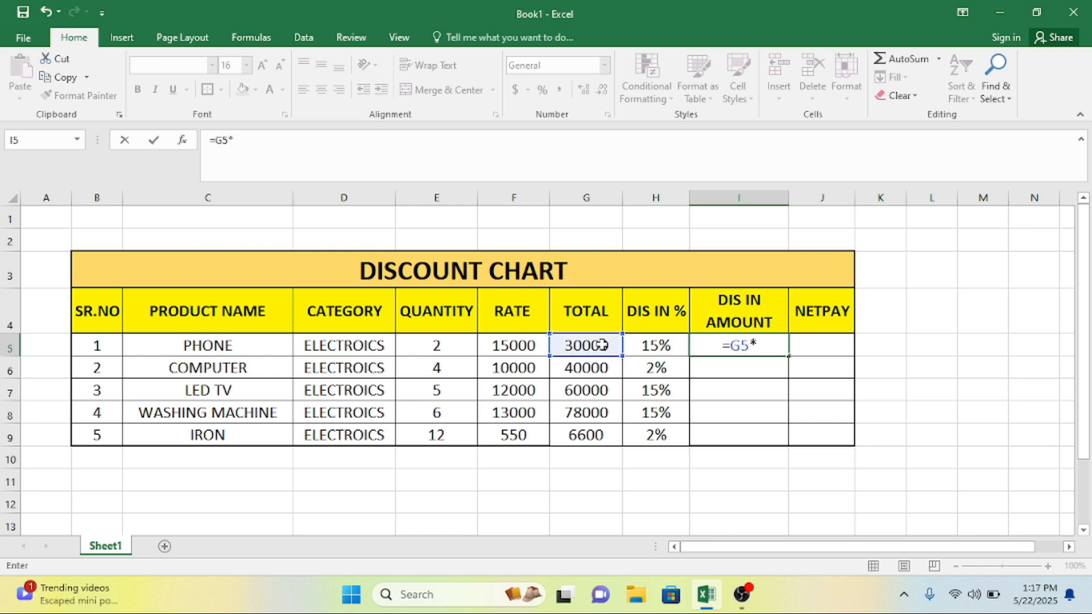
click(674, 348)
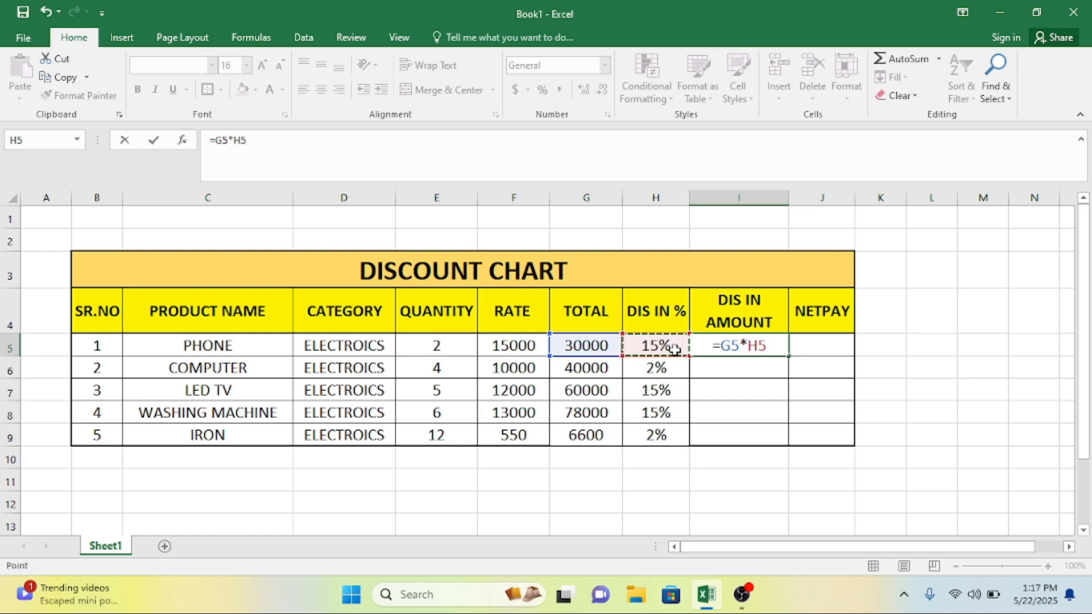
key(Return)
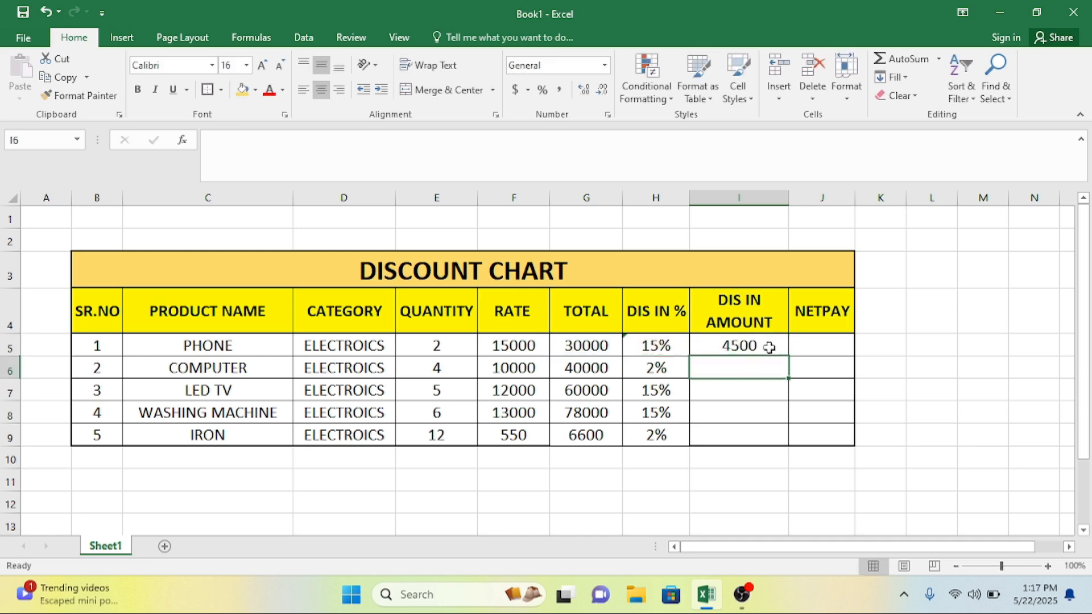
Calculate the COMPUTER row's DIS IN AMOUNT in I6 with the formula =G6*H6
text(=)
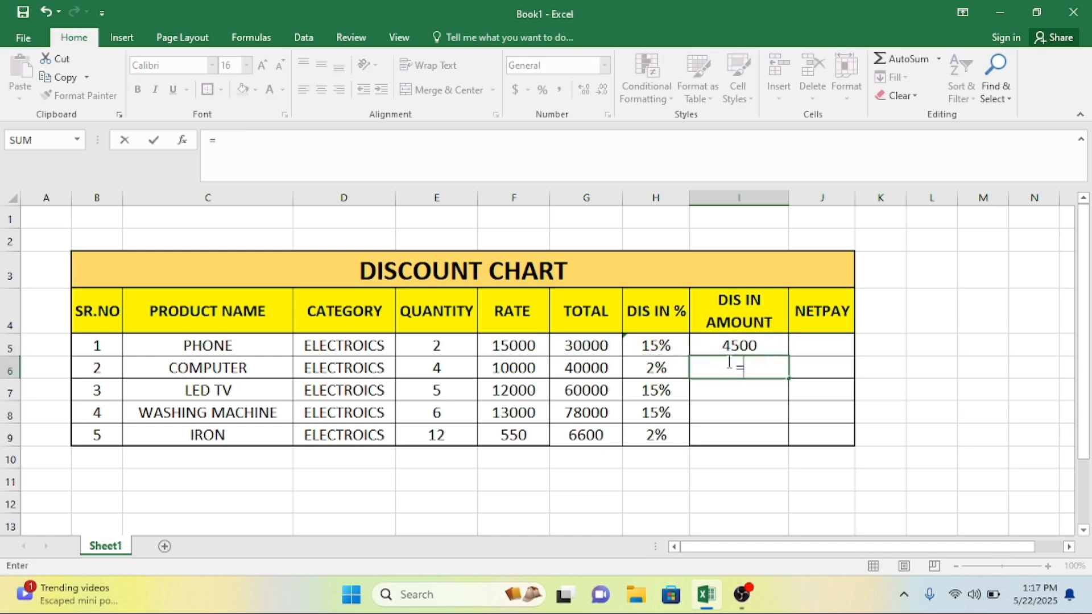
click(587, 367)
text(*)
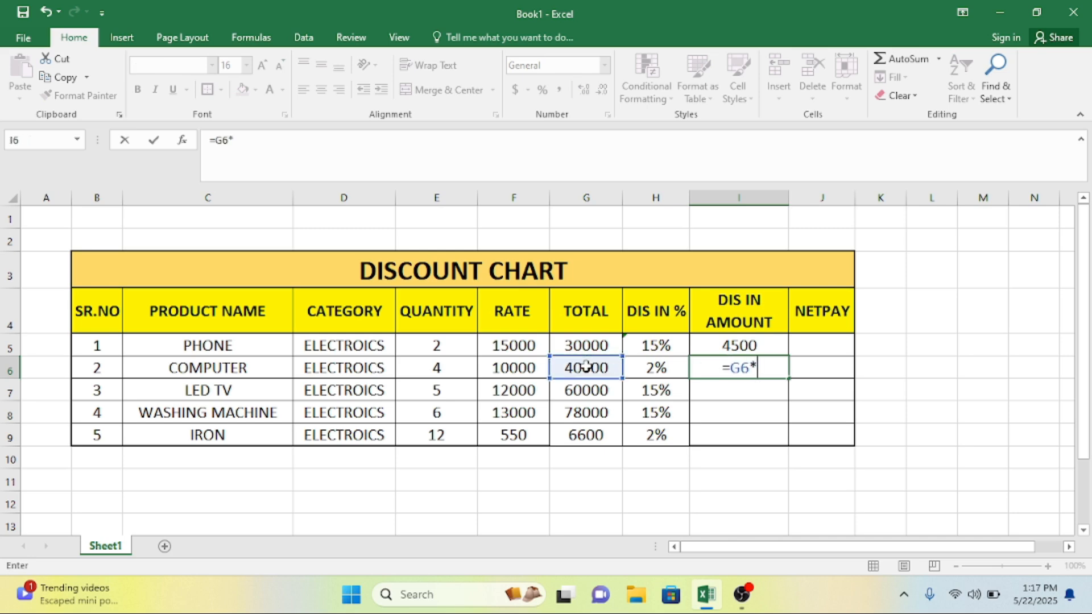
click(650, 367)
key(Return)
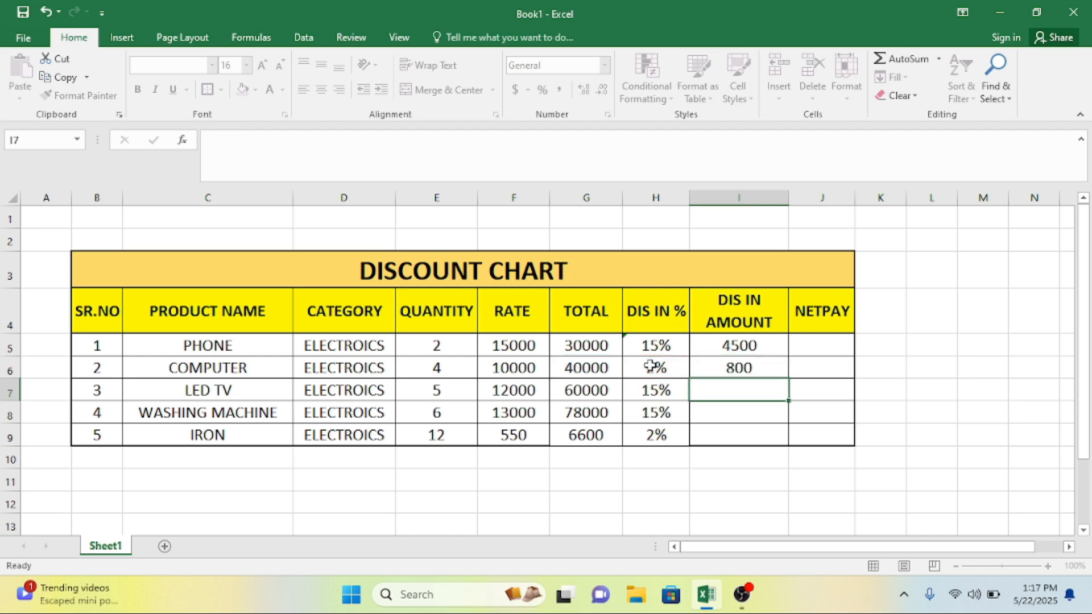
Copy the COMPUTER row's DIS IN AMOUNT formula down to the IRON row and check the copied formulas
click(754, 370)
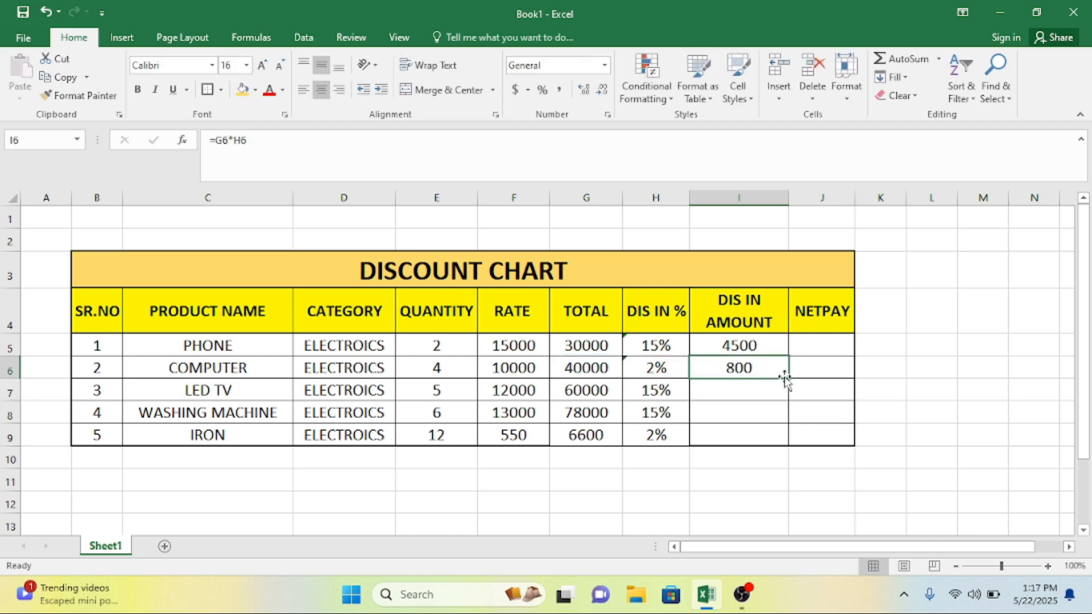
drag(789, 382, 788, 441)
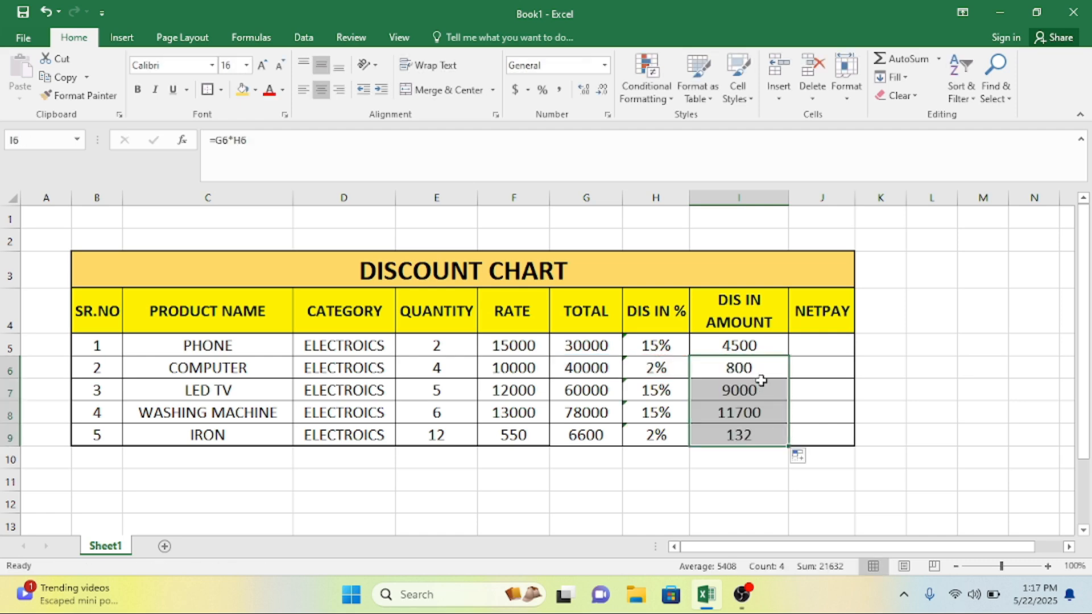
click(546, 418)
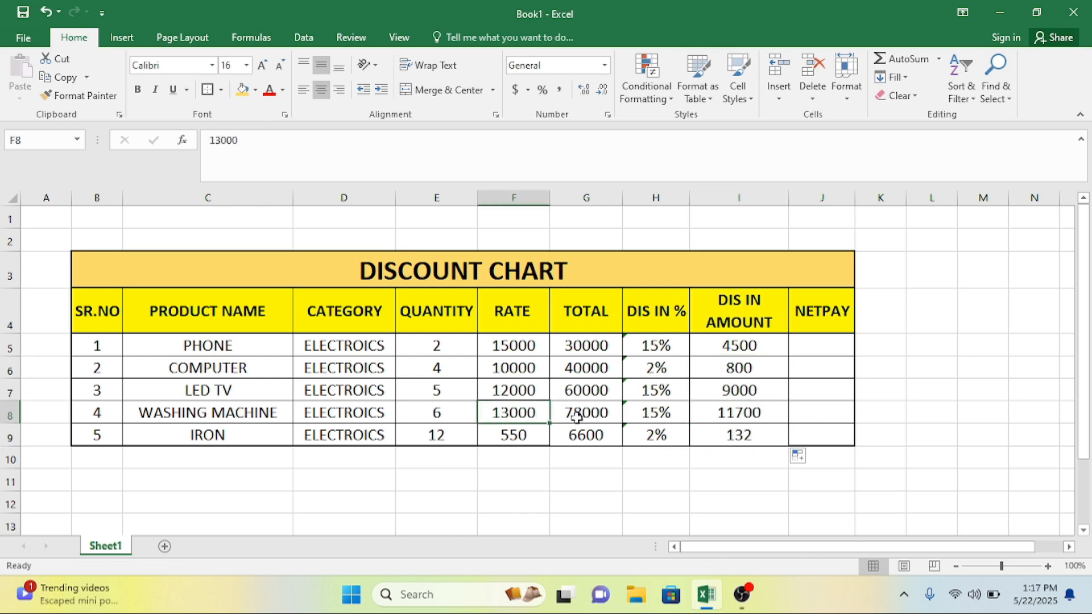
click(718, 415)
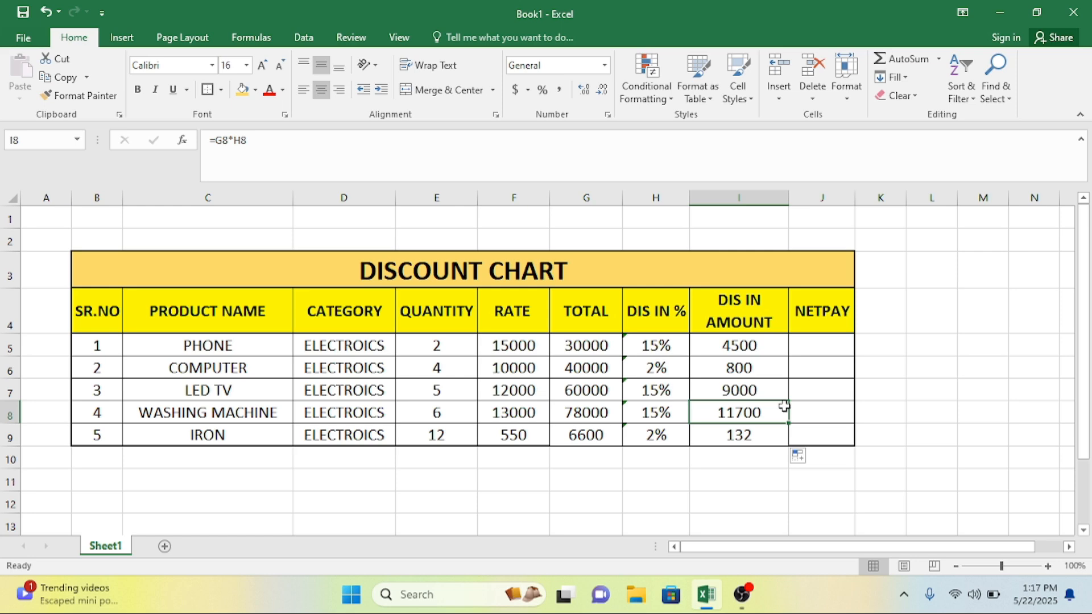
click(738, 391)
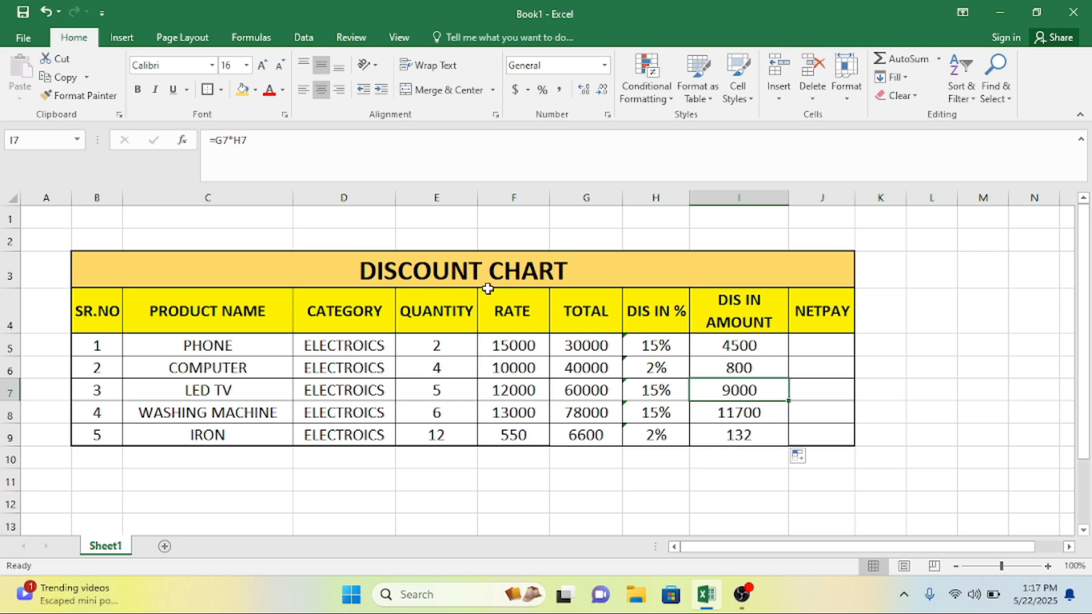
Calculate the PHONE row's NETPAY in J5 with the formula =G5-I5 and check the entered formula
click(805, 344)
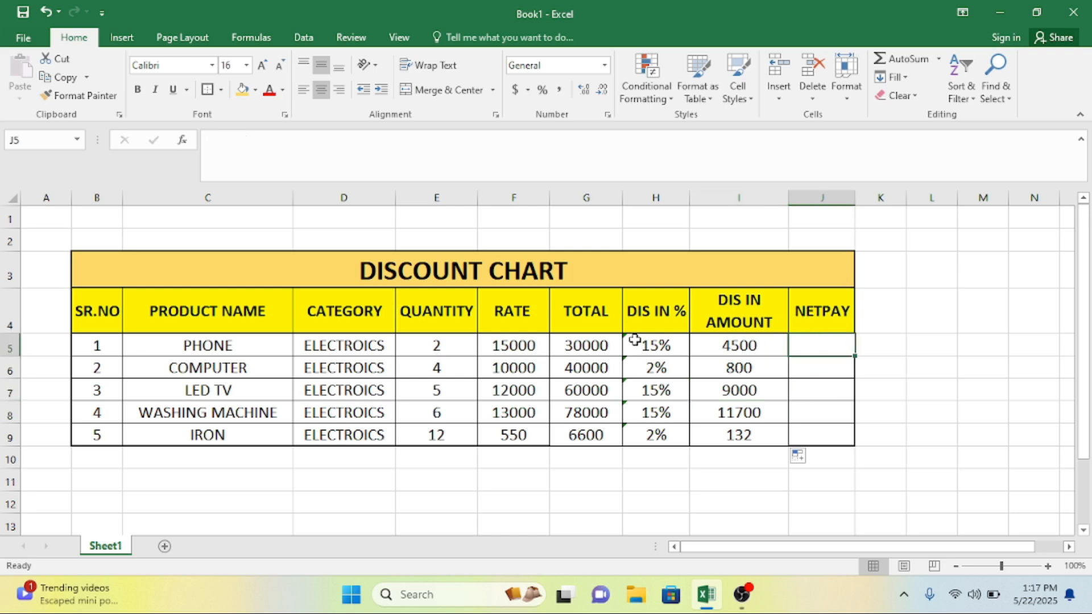
click(590, 348)
click(749, 350)
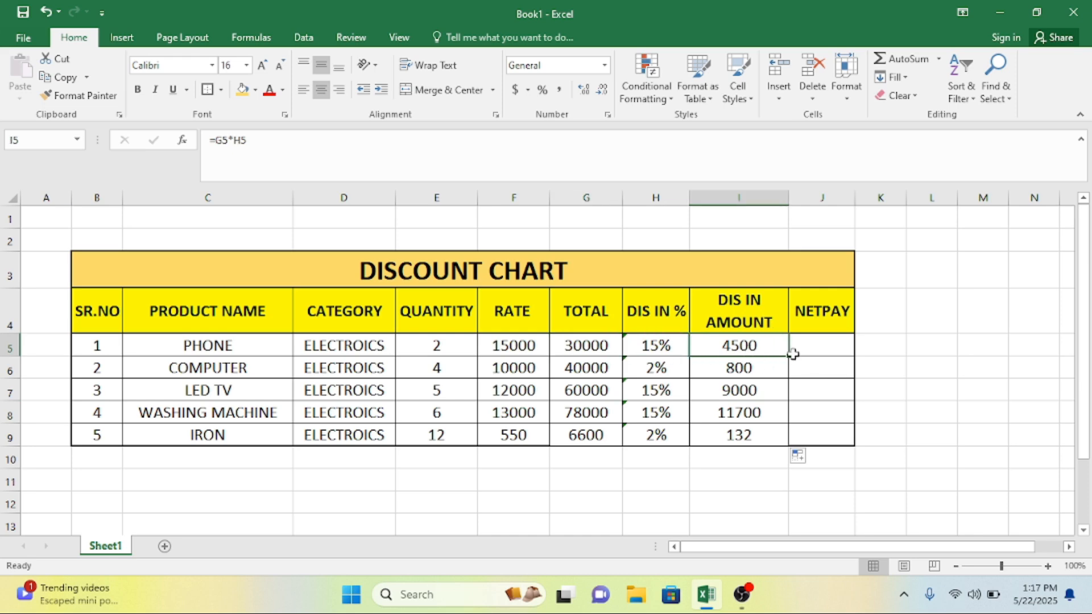
click(818, 349)
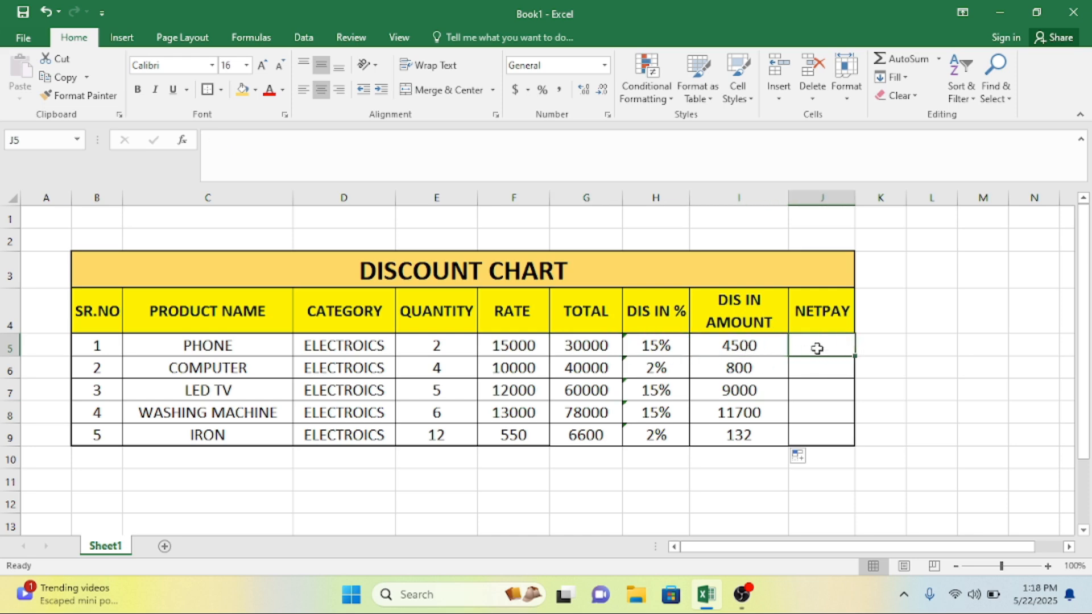
text(=)
click(587, 353)
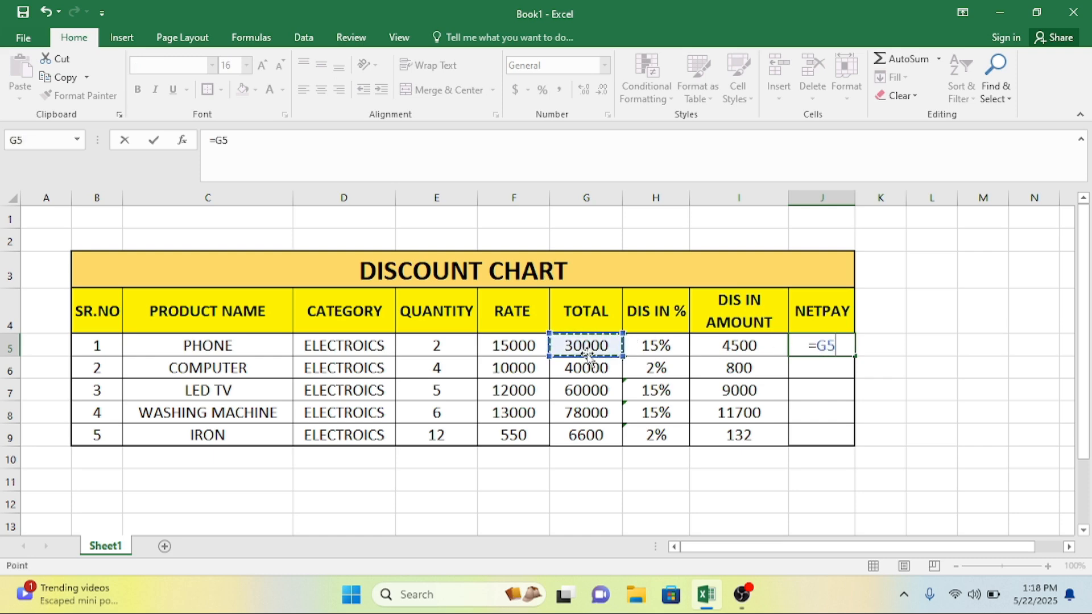
text(-)
click(757, 347)
key(ctrl+Return)
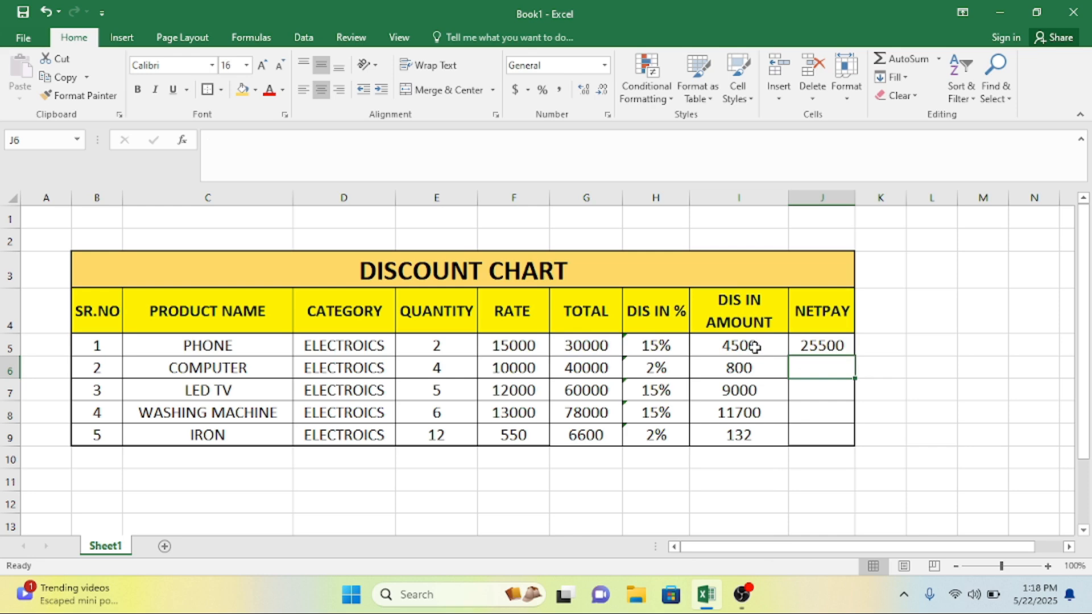
click(823, 348)
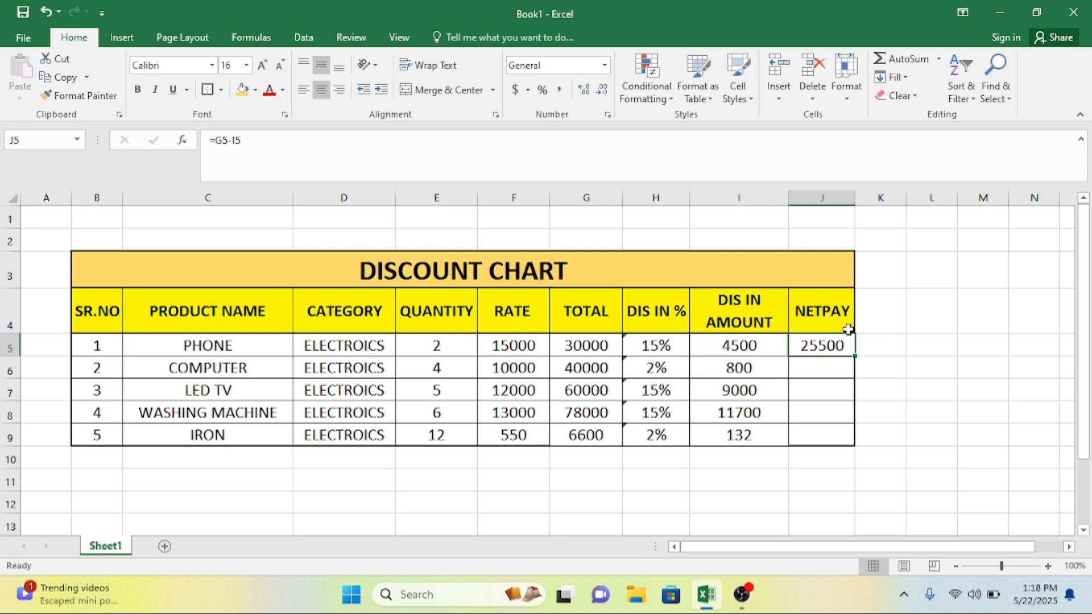
click(824, 327)
click(821, 345)
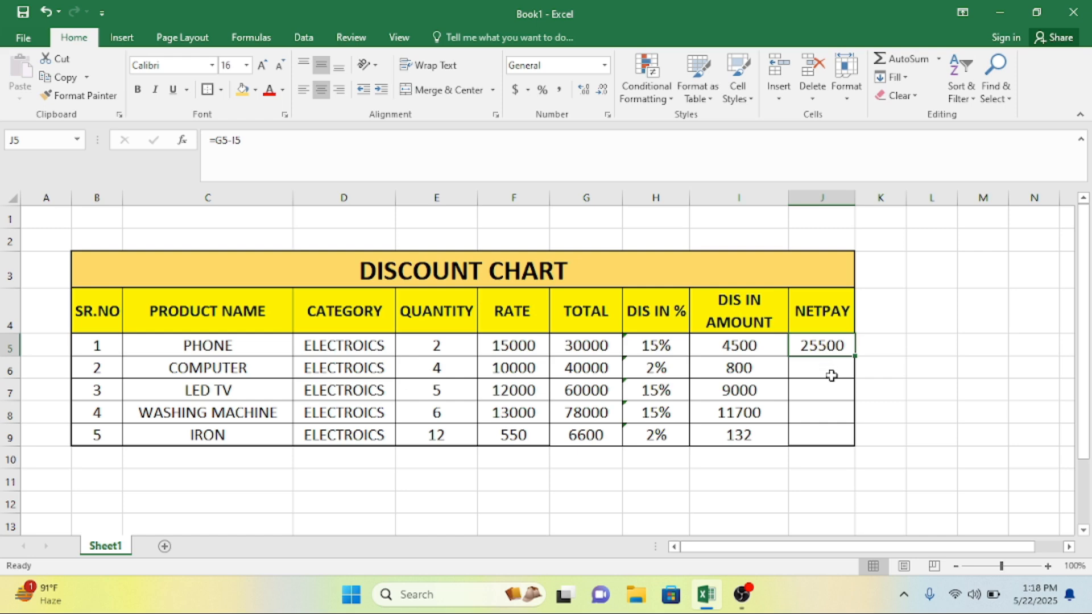
Calculate the COMPUTER row's NETPAY in J6 with the formula =G6-I6
click(828, 368)
text(=)
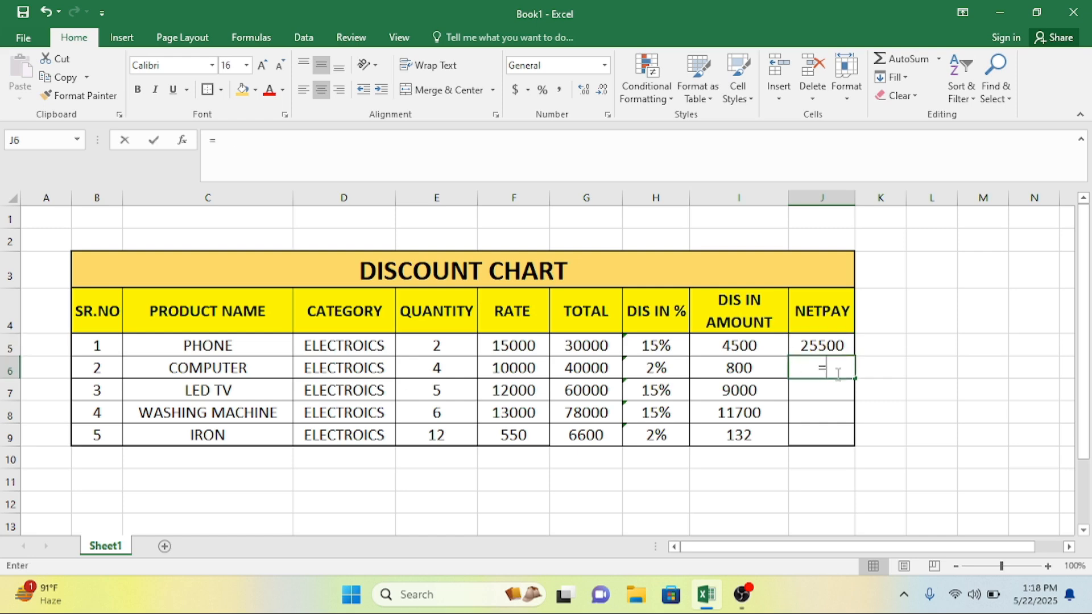
click(592, 373)
text(-)
click(741, 368)
key(Return)
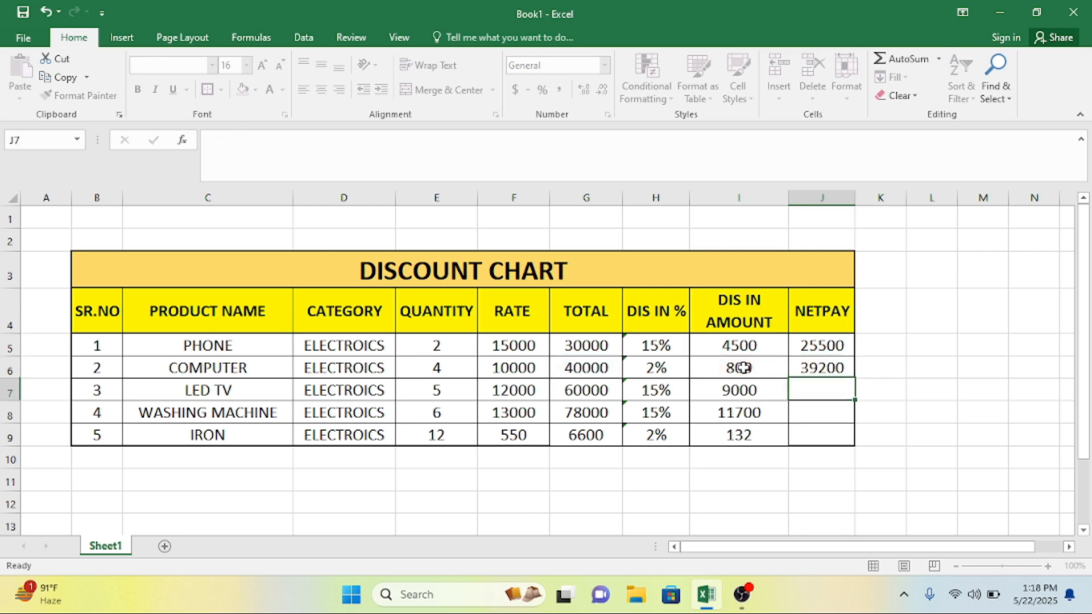
Copy the COMPUTER row's NETPAY formula down through the IRON row in J9
click(840, 369)
drag(855, 378, 854, 446)
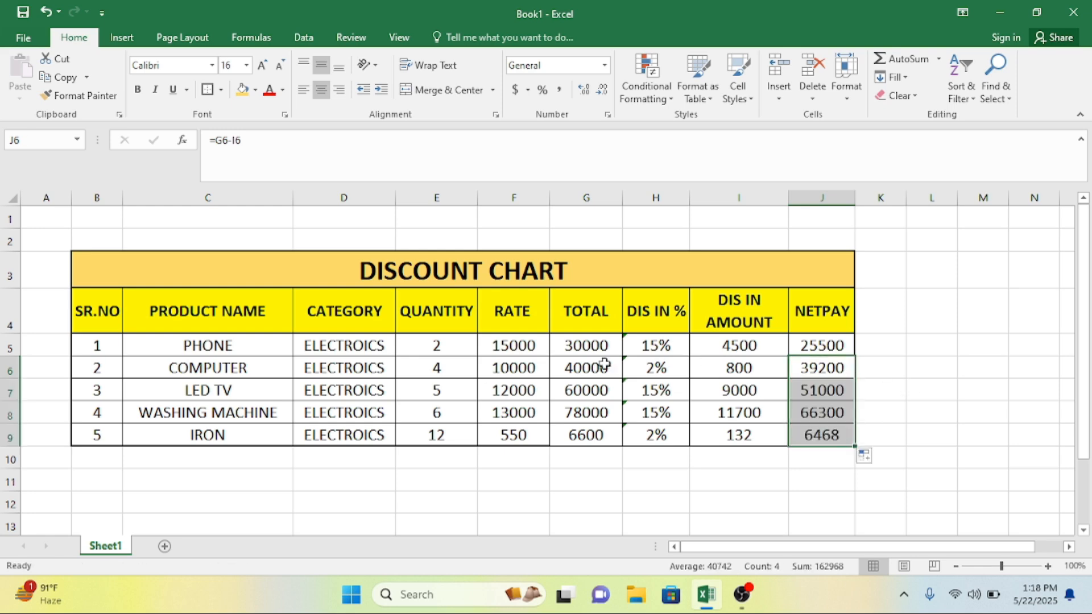
click(797, 396)
Review the completed discount chart, checking the PHONE row's quantity, rate, and TOTAL, DIS IN %, DIS IN AMOUNT and NETPAY formulas
drag(104, 348, 809, 439)
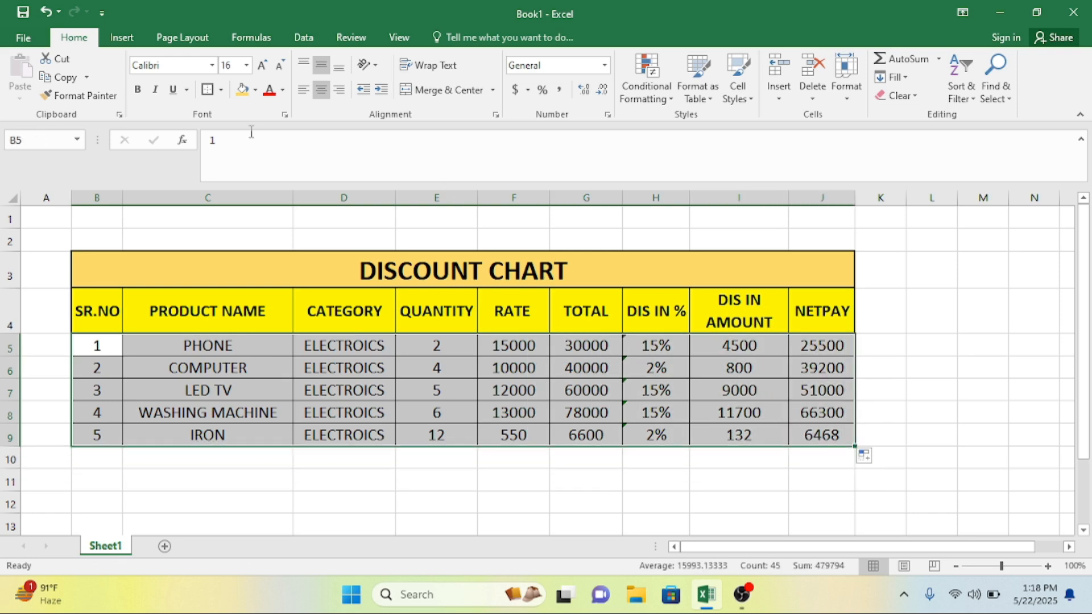
click(508, 296)
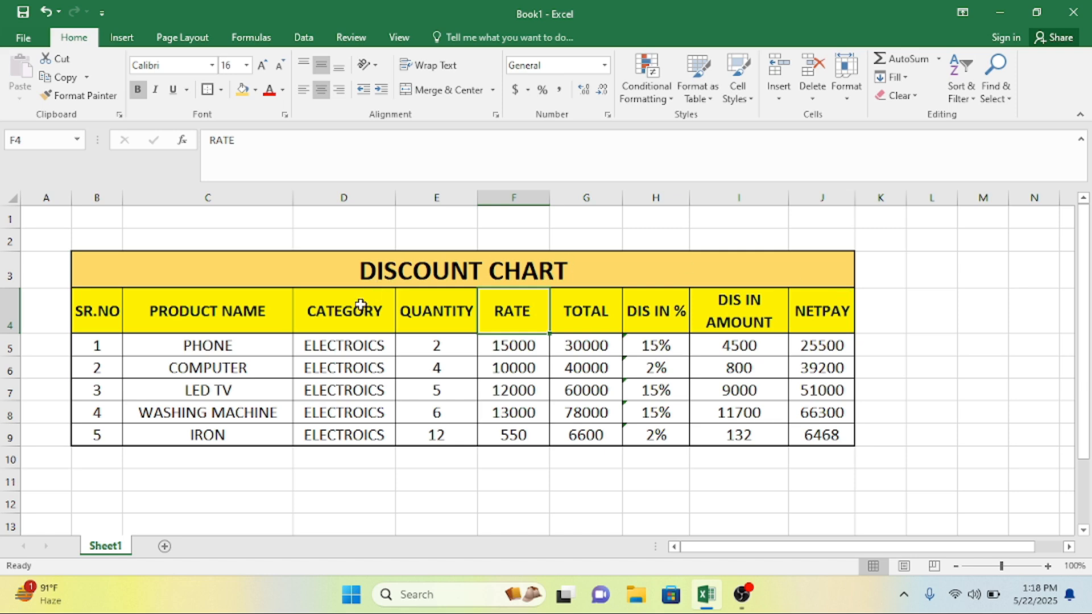
mouse_move(245, 340)
mouse_down()
mouse_move(471, 349)
mouse_move(226, 346)
mouse_up()
click(432, 345)
click(492, 345)
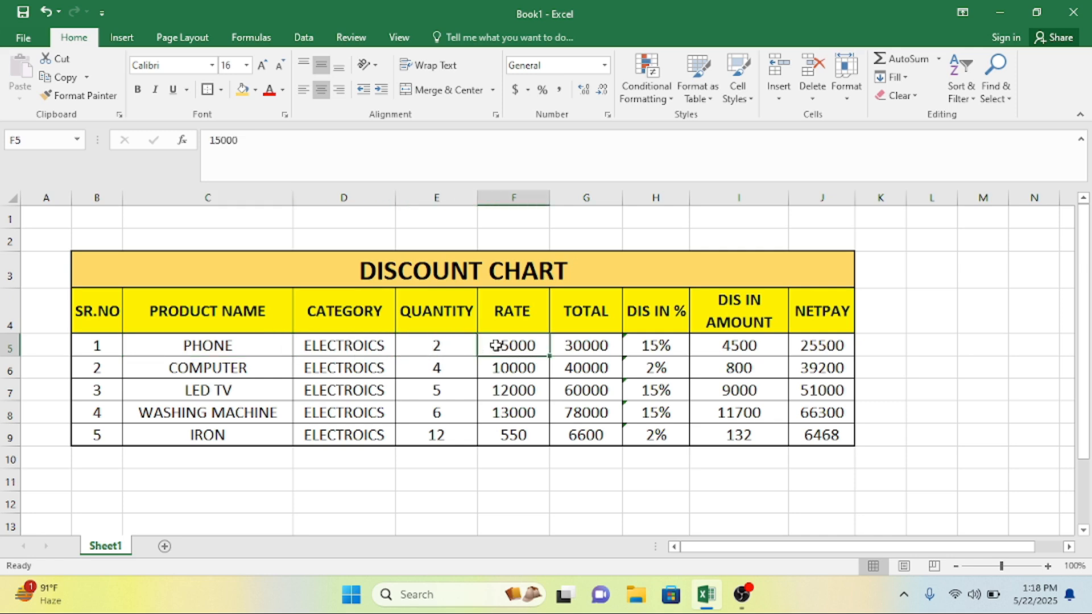
click(592, 348)
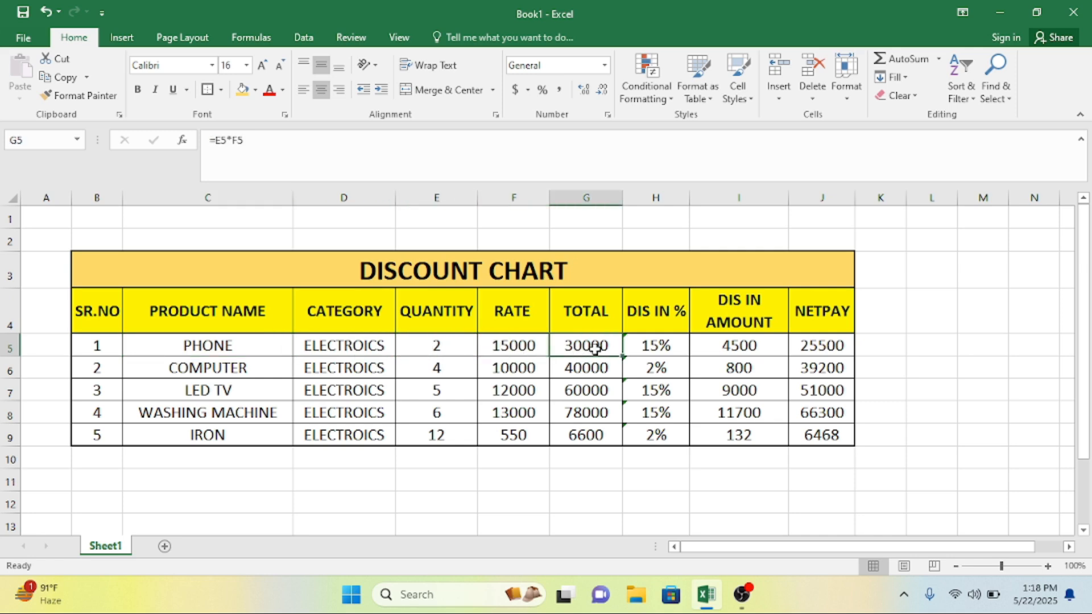
click(664, 345)
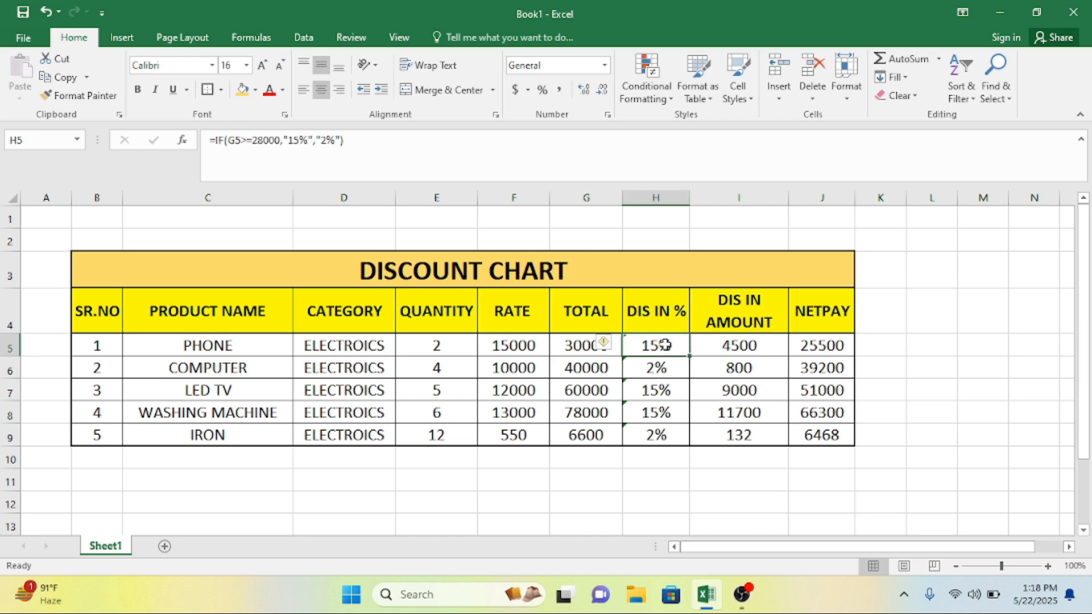
click(738, 346)
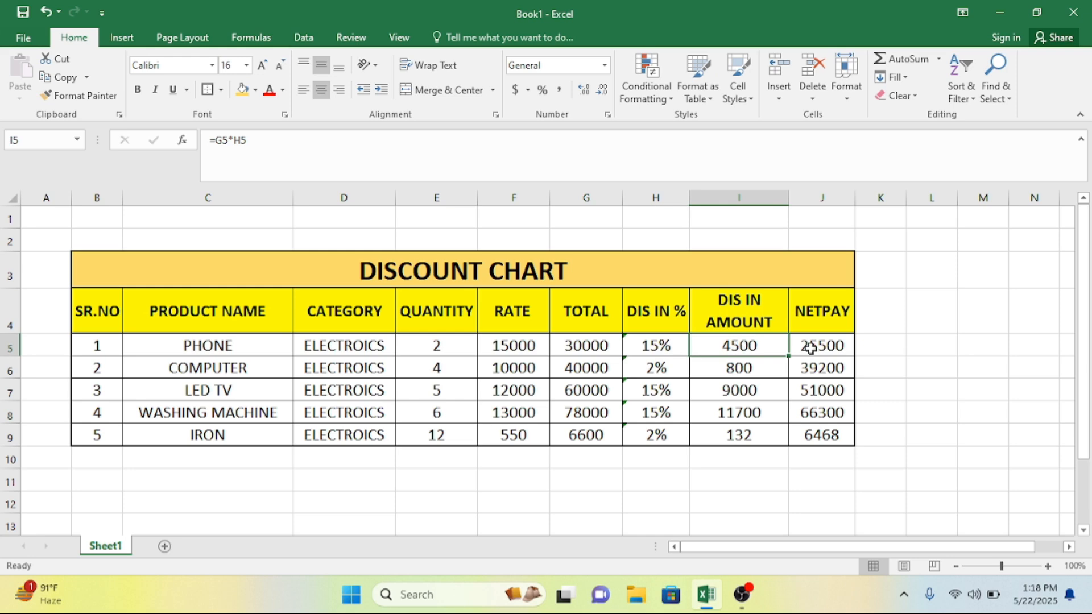
click(837, 349)
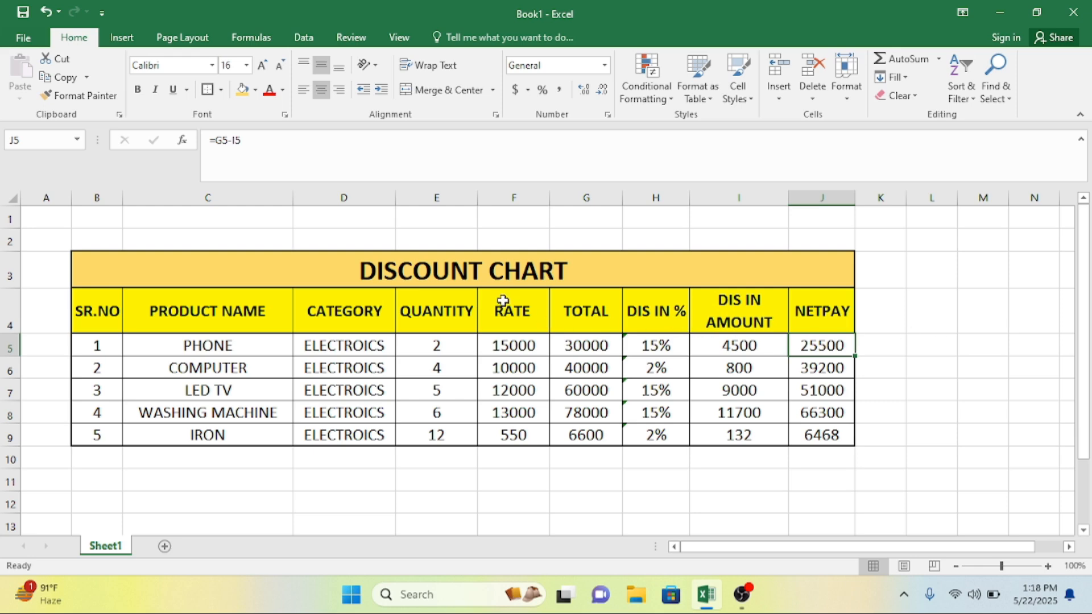
drag(532, 276, 590, 432)
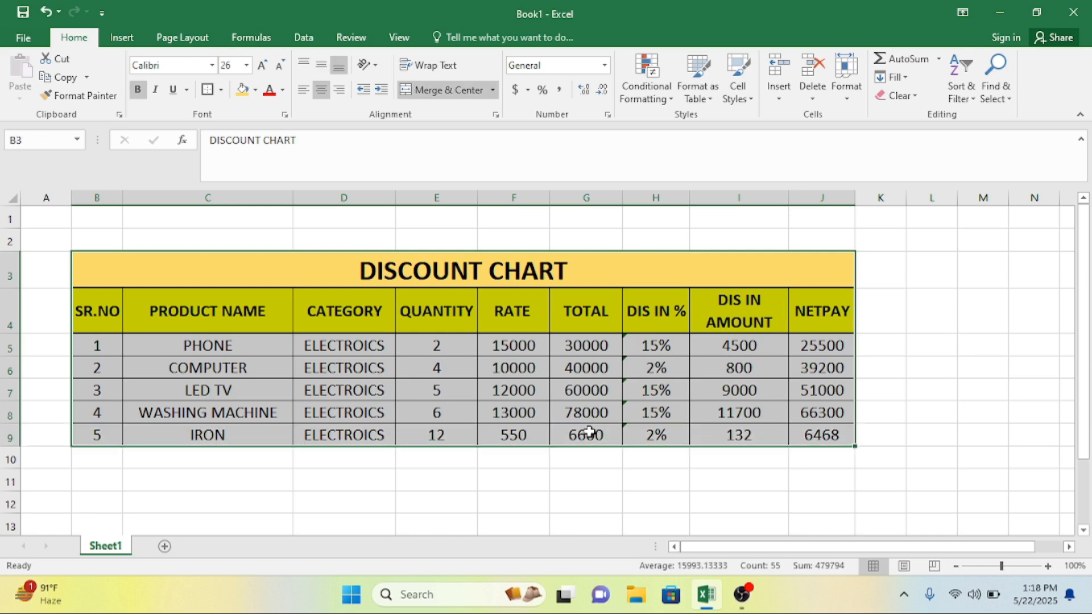